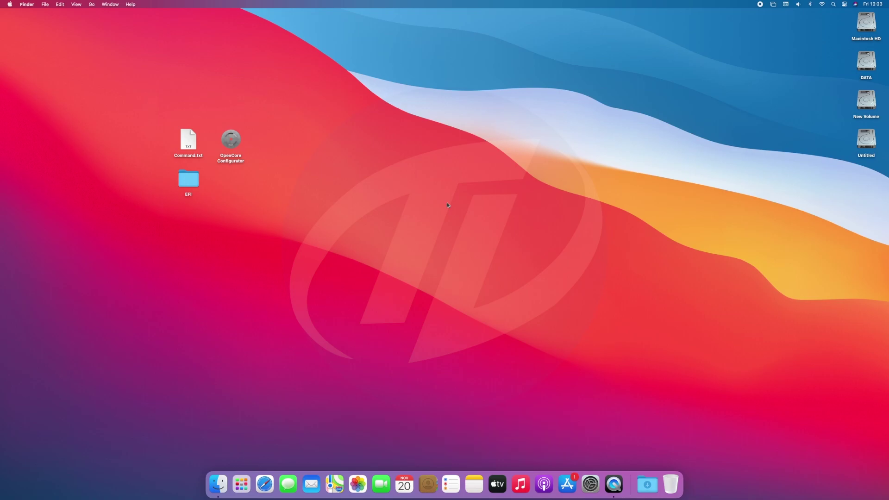
Open Launchpad, then close it to return to the Finder desktop
click(242, 483)
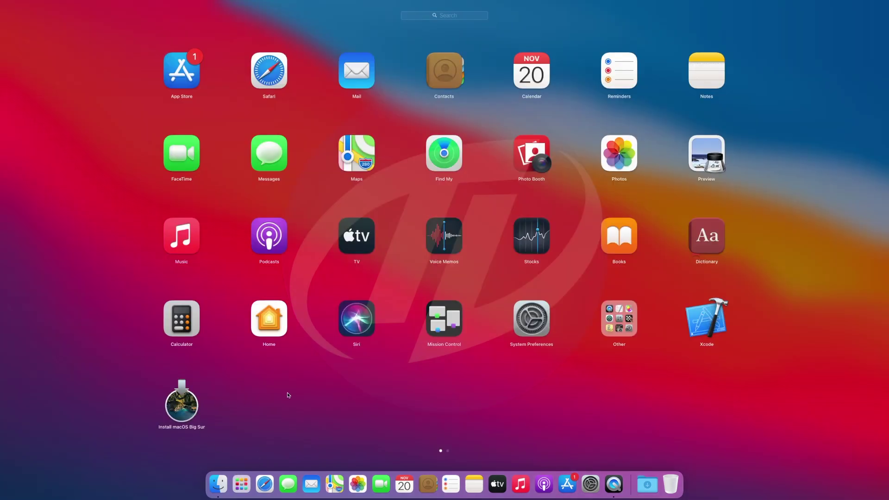
click(288, 395)
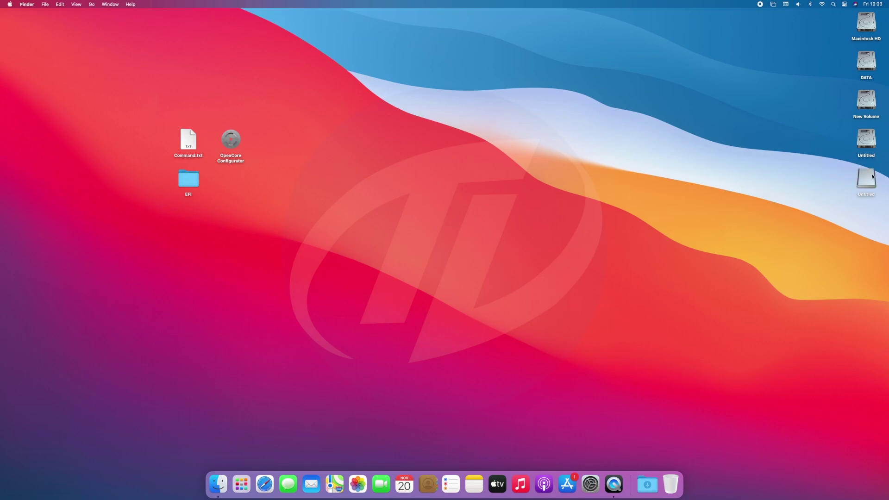
Launch Disk Utility from Go > Utilities and select the SanDisk Ultra Fit drive
click(91, 4)
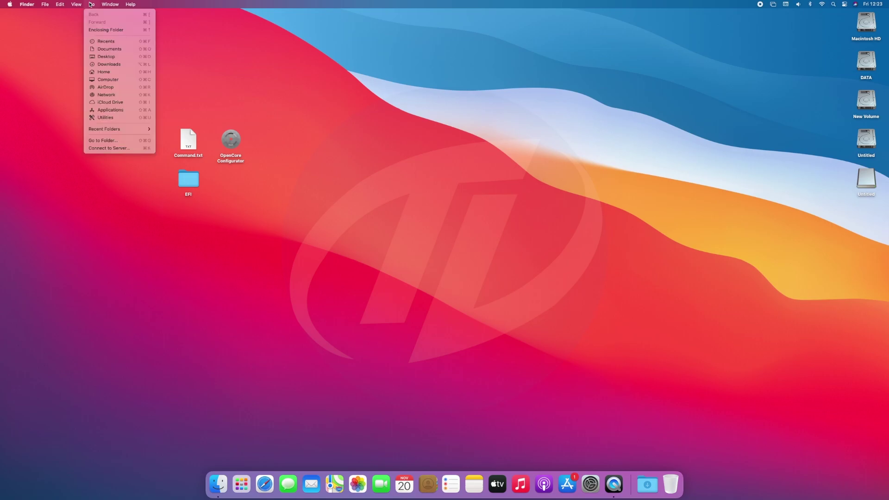
click(110, 116)
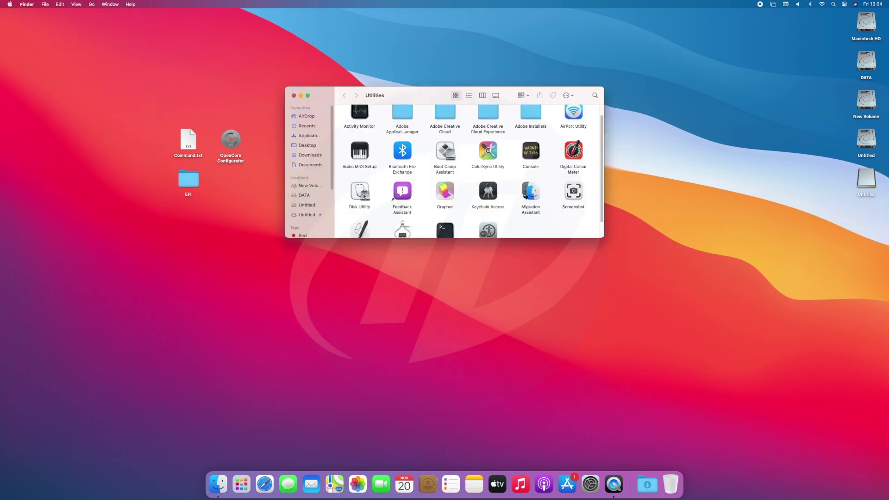
double_click(364, 195)
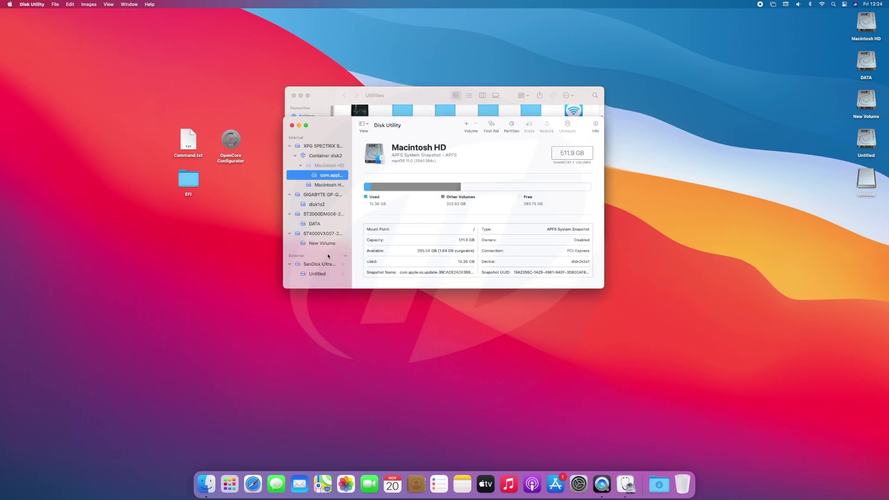
click(324, 264)
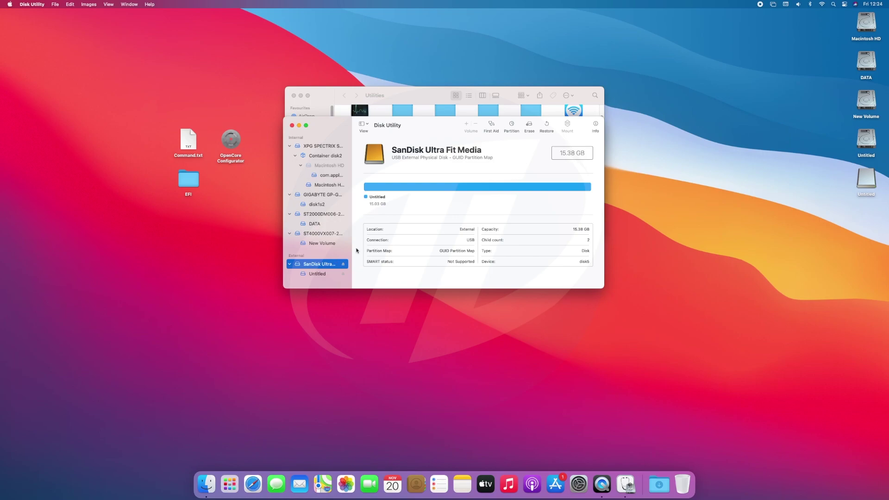
Erase the drive as 'USB', Mac OS Extended (Journaled), GUID, then quit Disk Utility
click(528, 126)
text(USB)
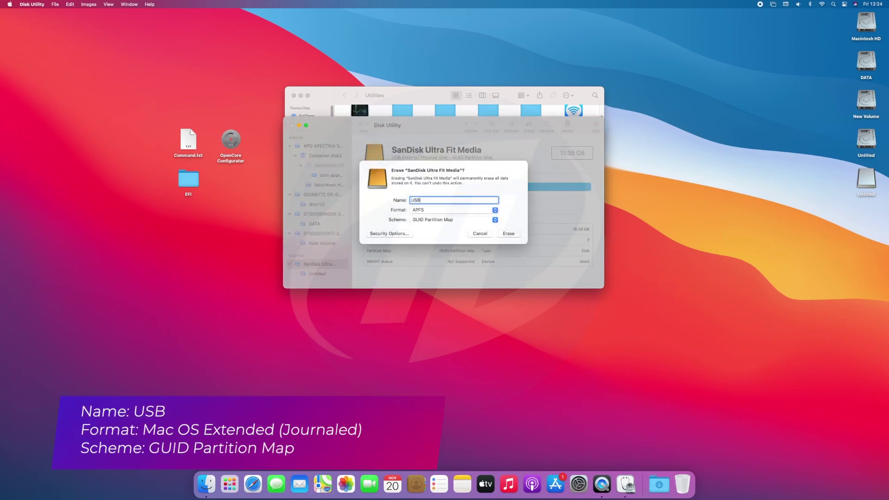
click(493, 210)
click(458, 246)
click(506, 234)
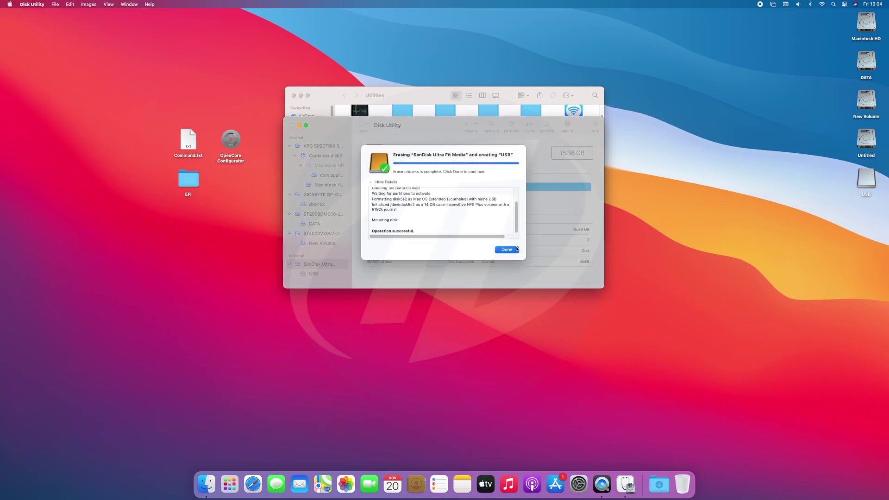
click(511, 249)
click(292, 125)
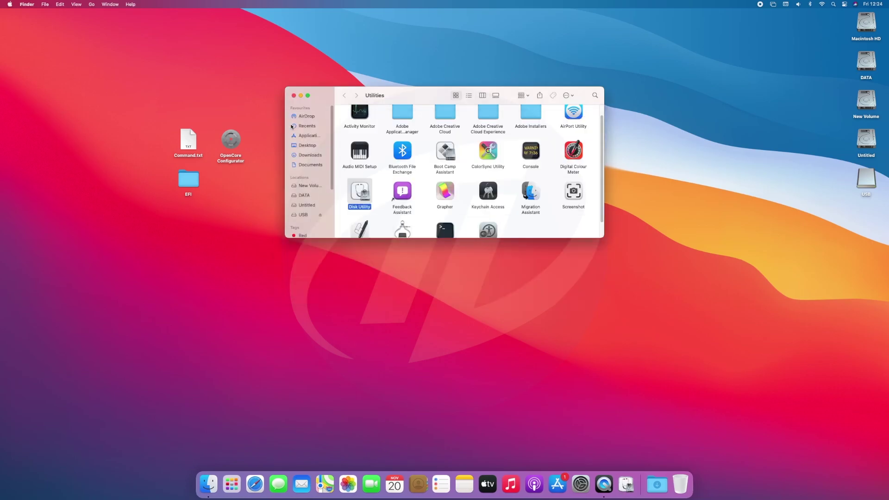
Copy the createinstallmedia command from Command.txt and close the file
click(293, 96)
double_click(188, 139)
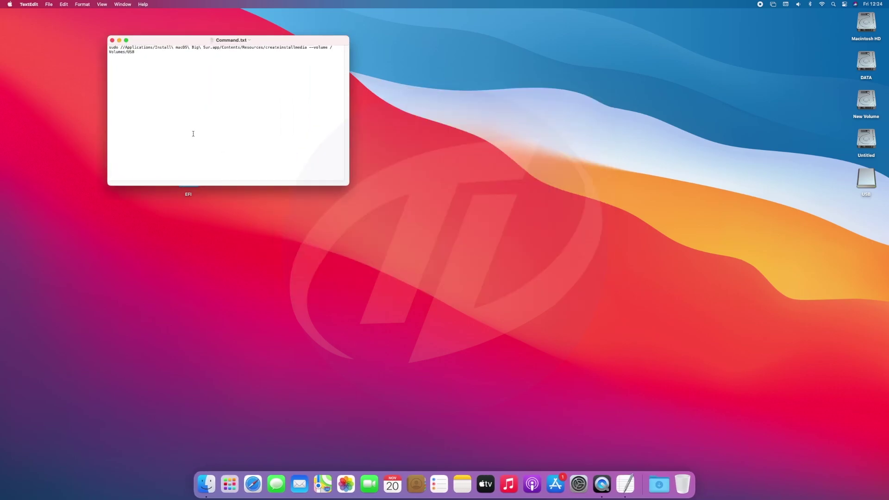
key(super+a)
click(112, 40)
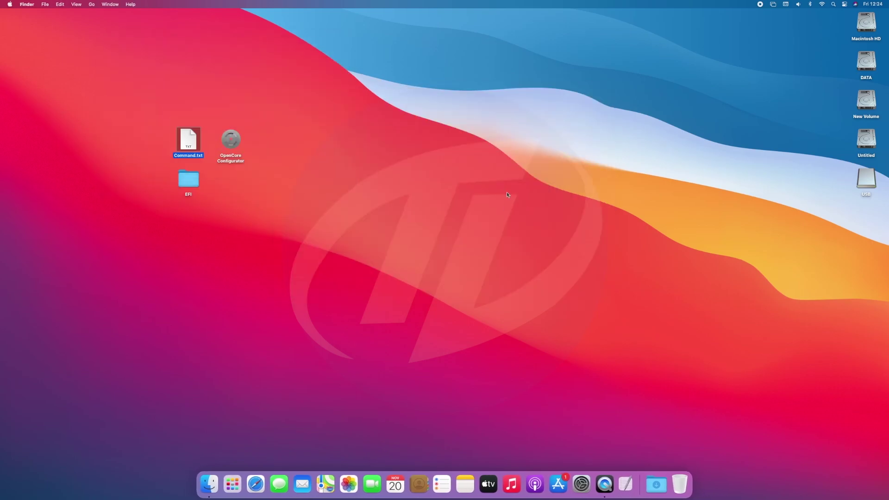
Run the pasted command in Terminal, enter the password, and confirm erasing USB with Y
click(833, 4)
text(terminal)
key(Return)
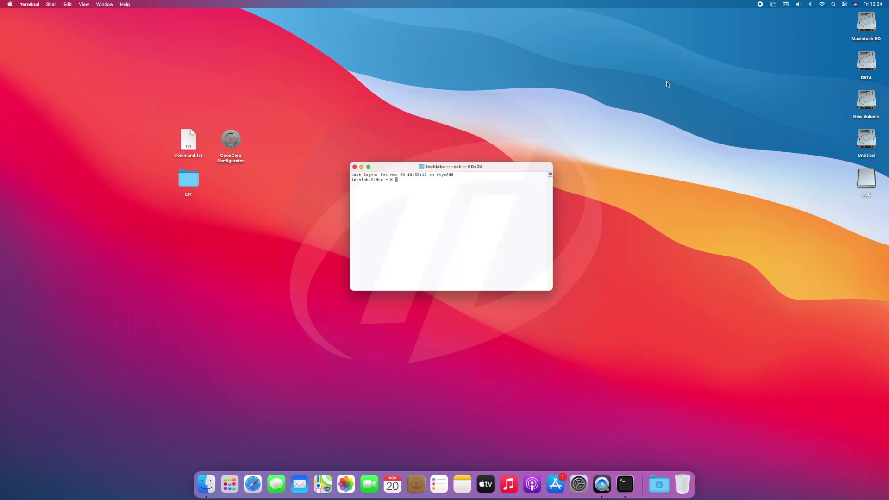
text(sudo //Applications/Install\ macOS\ Big\ Sur.app/Contents/Resources/createinstallmedia --volume /Volumes/USB)
key(Return)
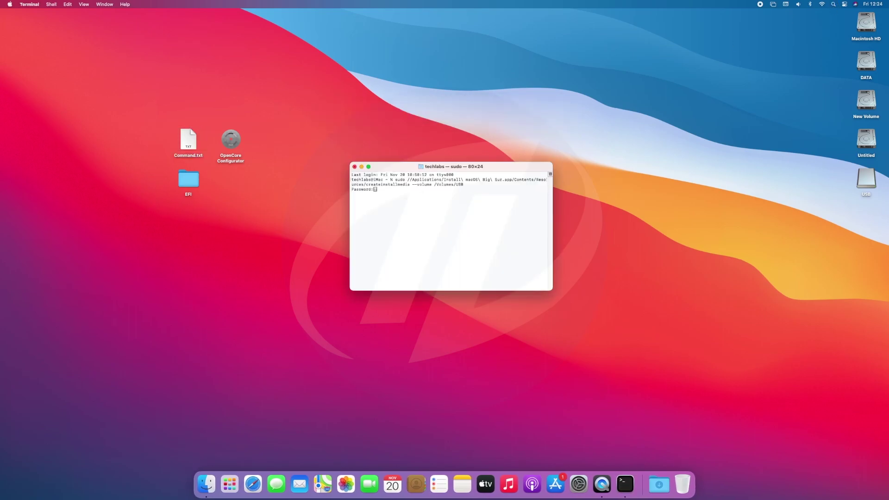
key(Return)
text(Y) then press return: Y)
key(Return)
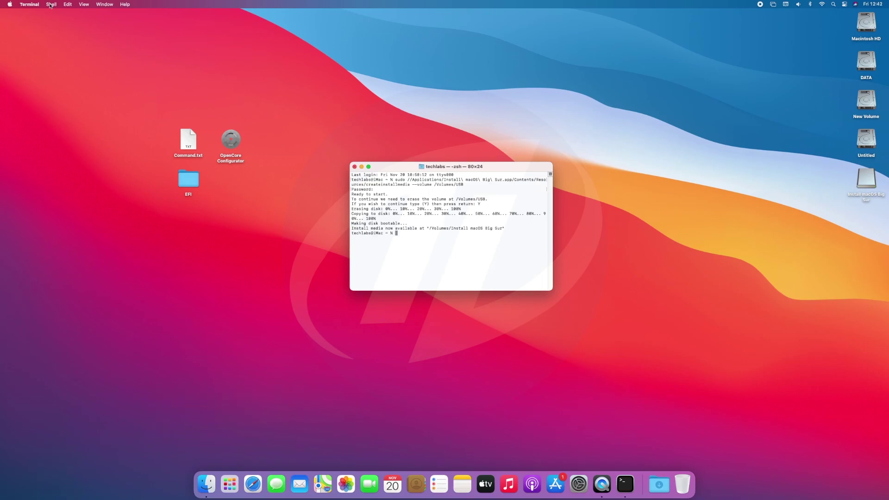
Quit Terminal, mount the Ultra Fit drive's EFI partition in OpenCore Configurator, then quit it
click(30, 4)
click(37, 84)
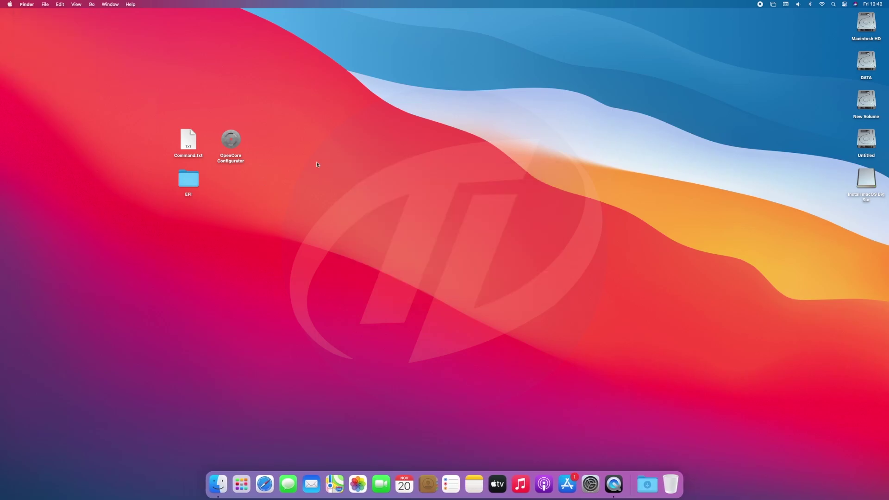
double_click(230, 139)
click(746, 4)
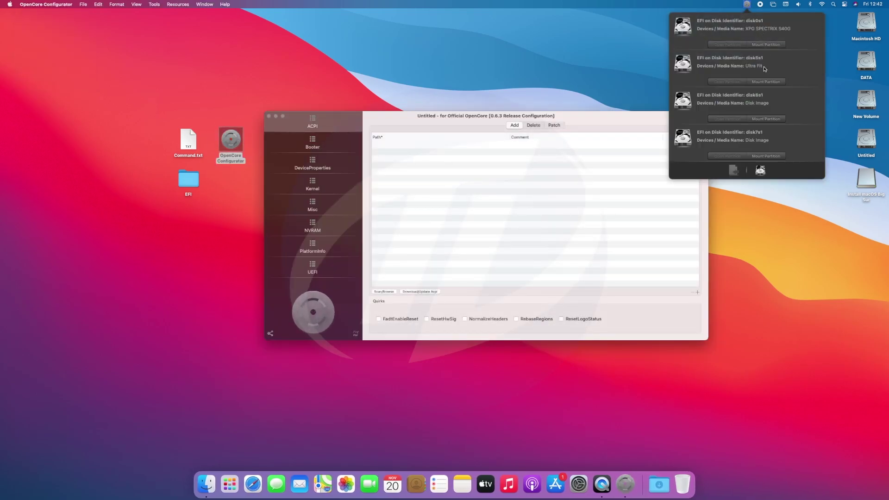
click(766, 81)
key(Return)
click(46, 4)
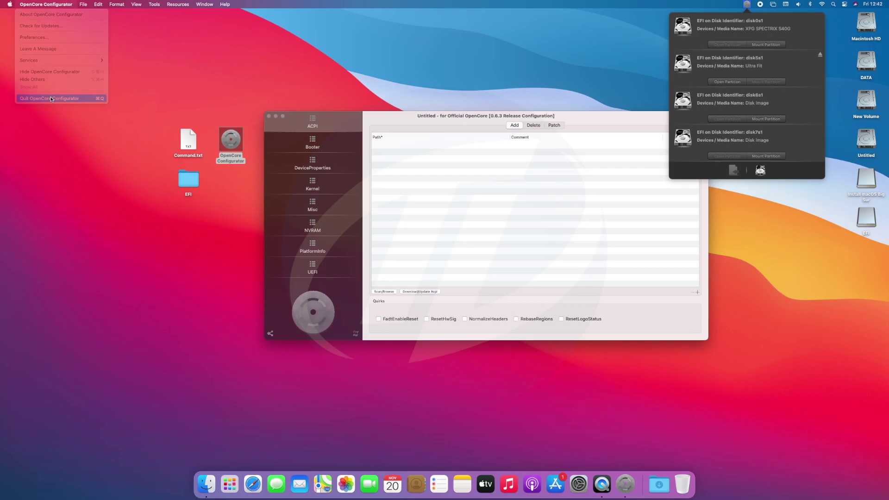
click(52, 98)
Open the mounted EFI volume on the desktop to check it, then close it
drag(149, 202, 204, 179)
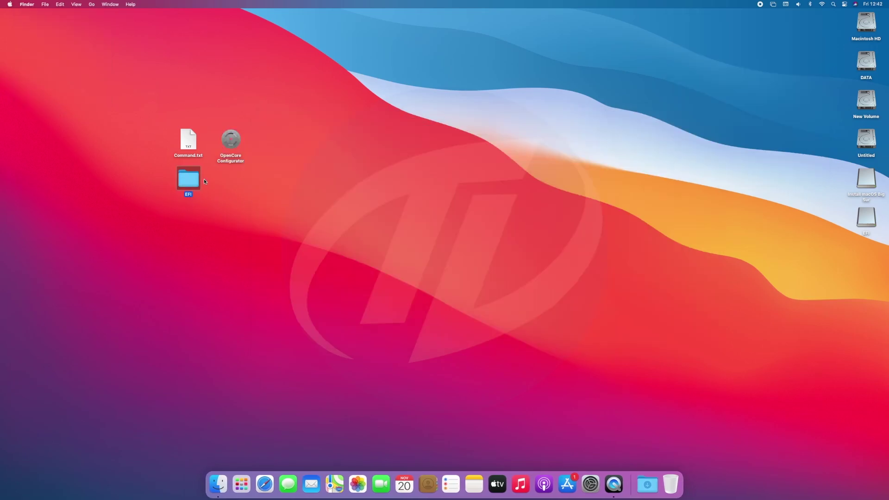
double_click(865, 216)
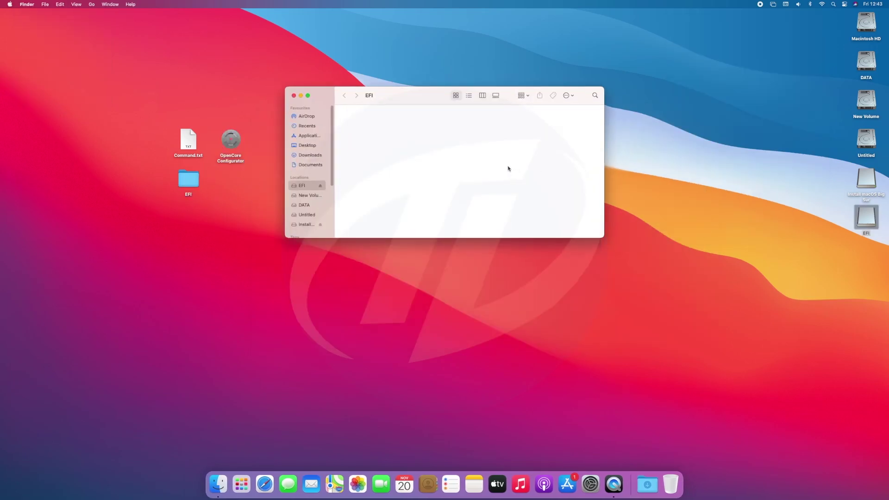
click(293, 95)
click(230, 139)
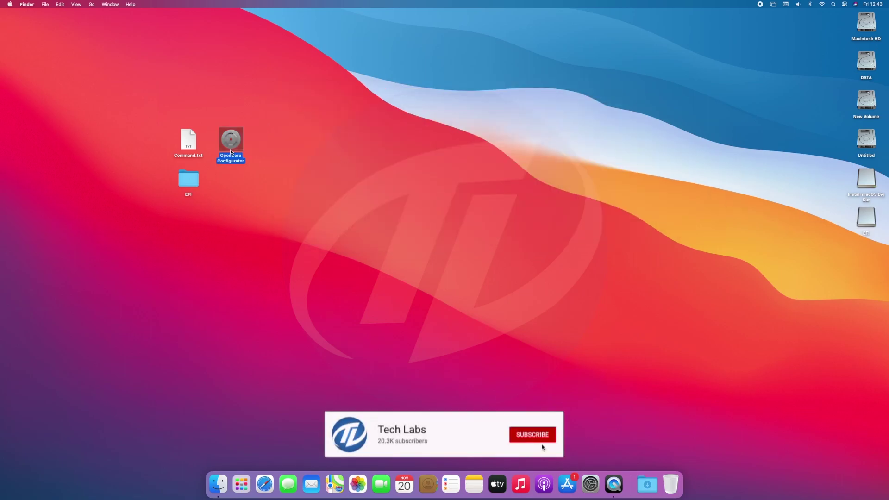
click(835, 165)
Eject the Install macOS Big Sur drive along with its EFI volume using Eject All
double_click(865, 178)
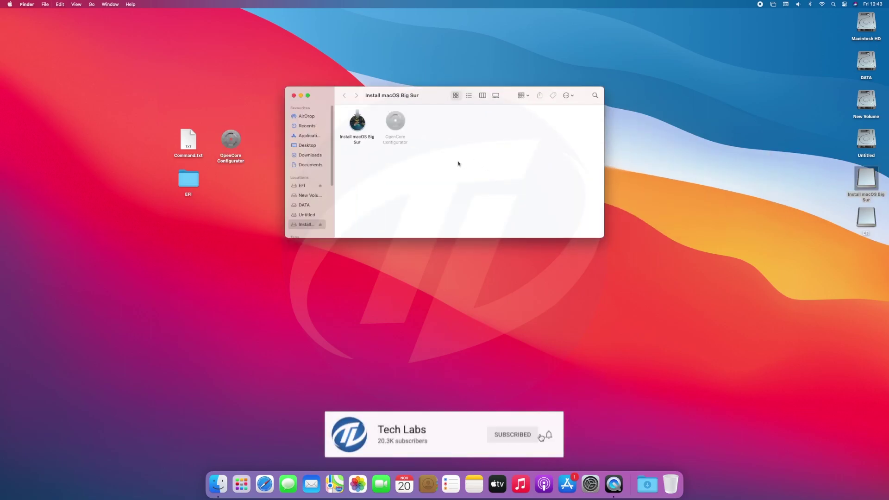
key(super+w)
right_click(868, 179)
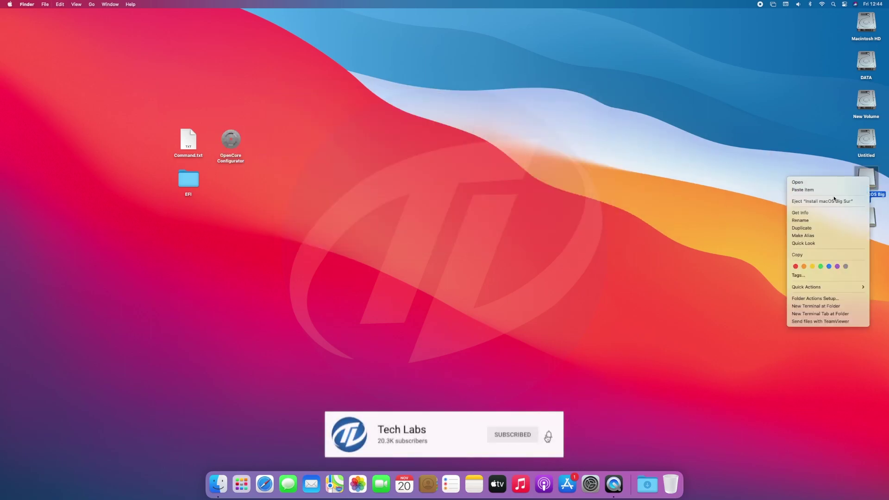
click(828, 201)
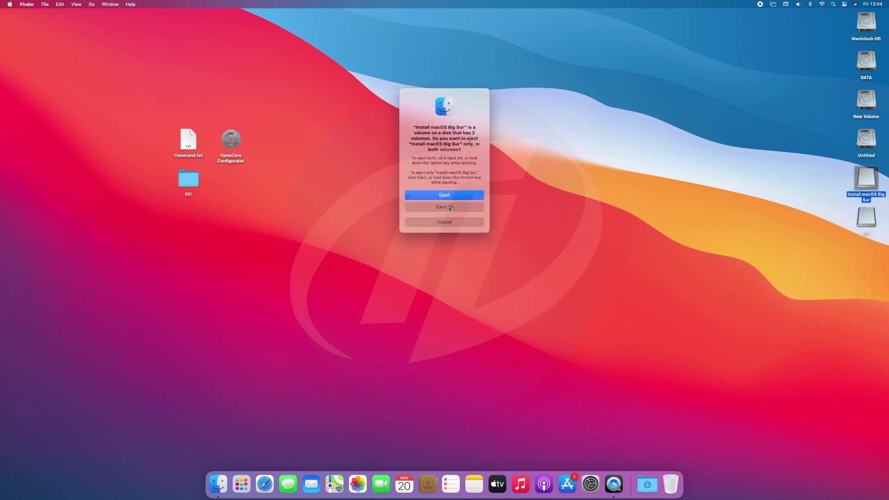
click(449, 207)
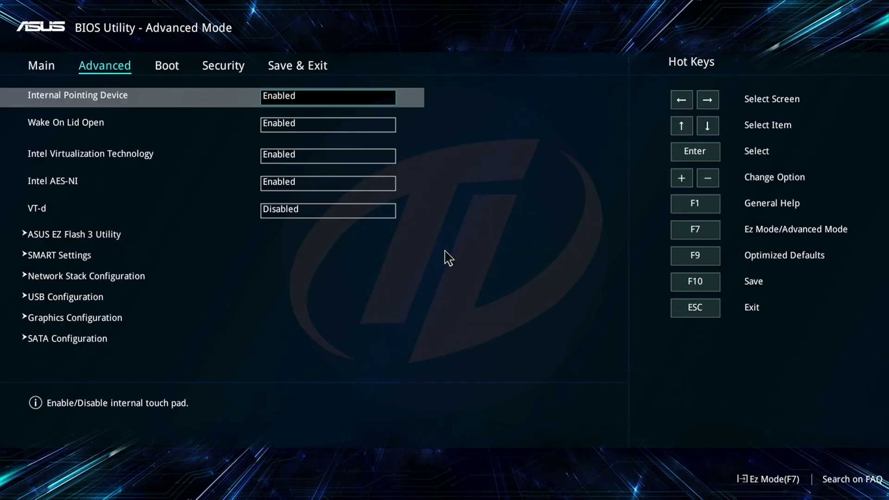
Load the optimized default BIOS settings from Save & Exit
key(Left)
key(Left)
key(Down)
key(Down)
key(Down)
key(Down)
key(Return)
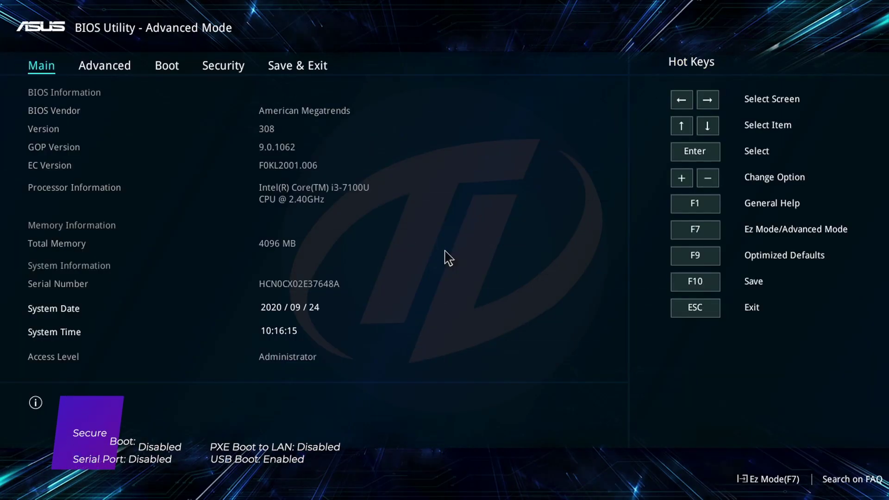
Set VT-d to Disabled on the Advanced page
key(Right)
key(Down)
key(Down)
key(Down)
key(Down)
key(Return)
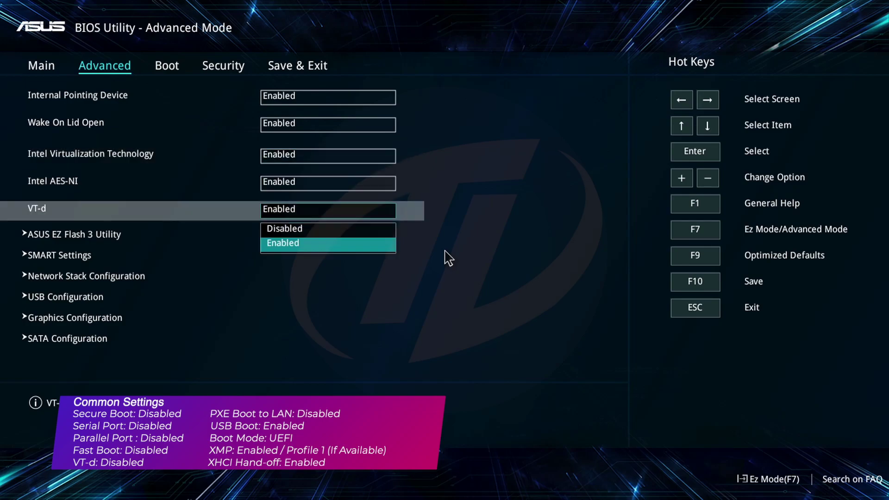
key(Up)
key(Return)
Set Fast Boot to Disabled in the Boot settings
key(Right)
key(Return)
key(Up)
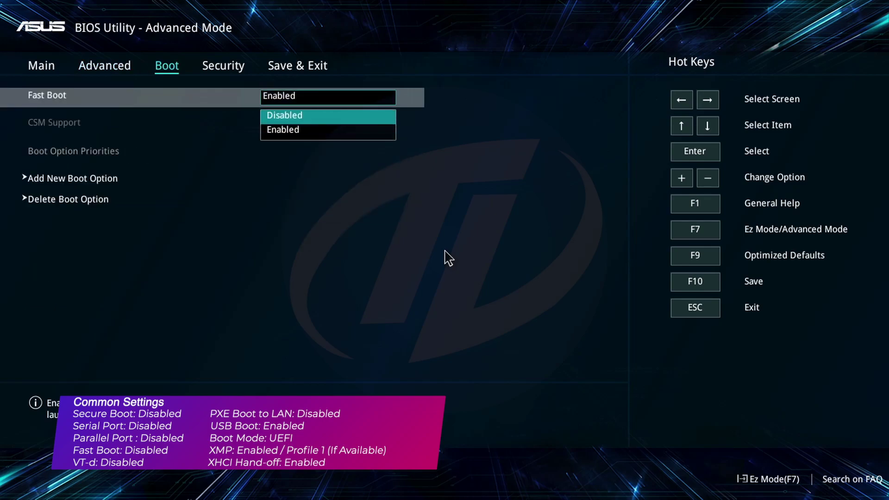
key(Return)
Set Secure Boot Control to Disabled under Security > Secure Boot
key(Right)
key(Down)
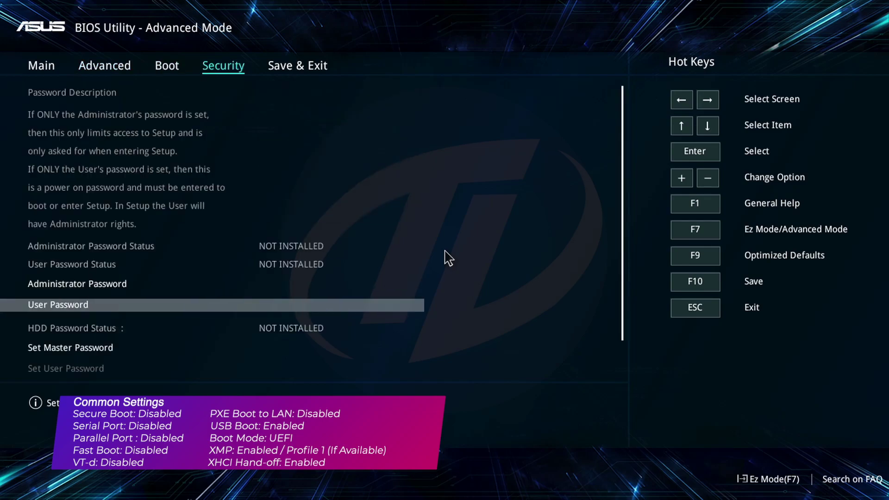
key(Down)
key(Down)
key(Down)
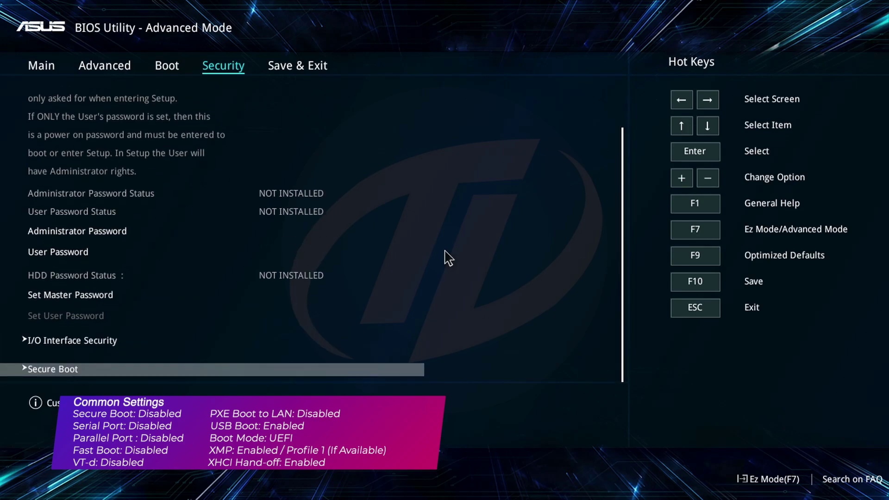
key(Return)
key(Down)
key(Return)
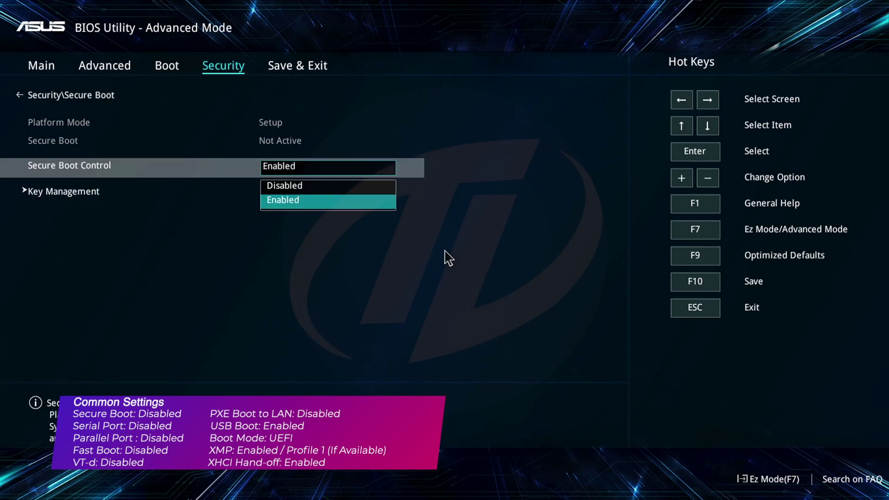
key(Up)
key(Return)
key(Right)
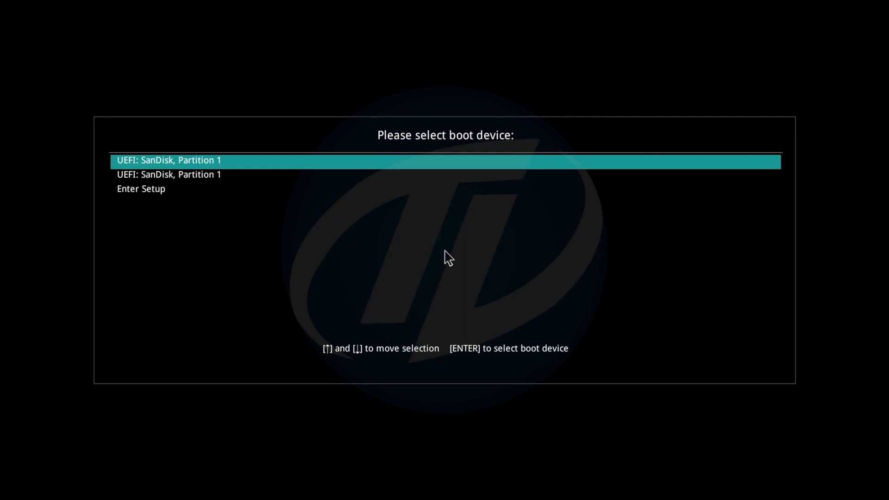
Boot from 'UEFI: SanDisk, Partition 1' in the boot device menu
key(Return)
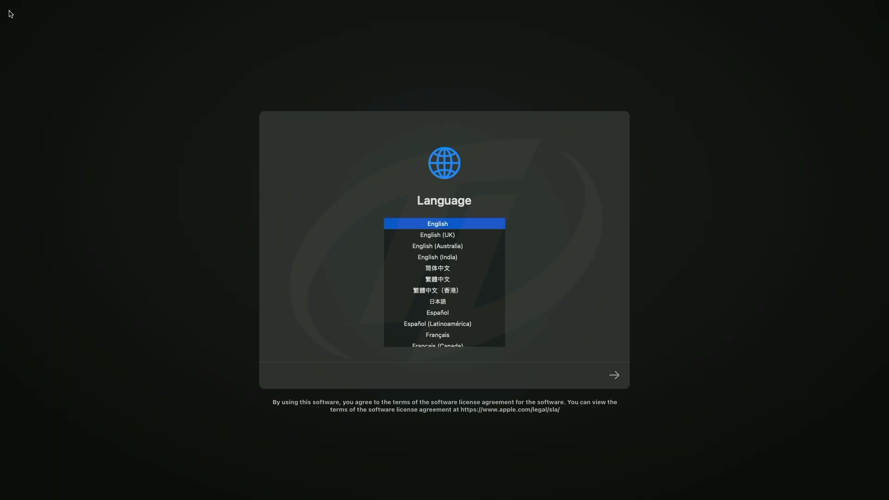
Continue with English and launch Disk Utility from macOS Recovery
click(613, 376)
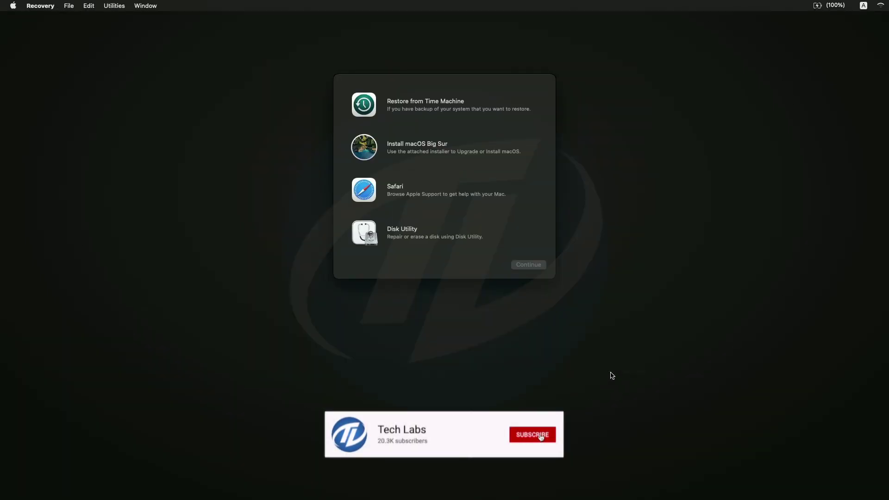
click(467, 236)
click(513, 264)
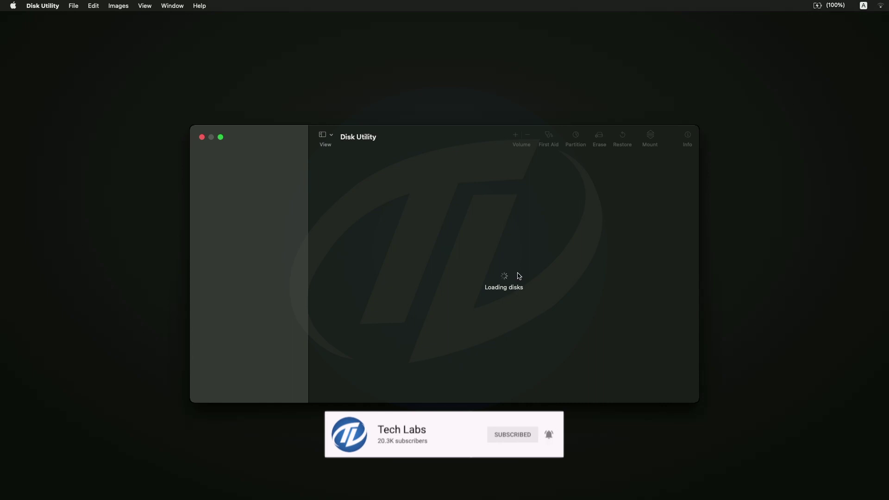
Show all devices and erase the GIGABYTE SSD as 'Macintosh HD' (APFS, GUID Partition Map)
click(330, 137)
click(345, 174)
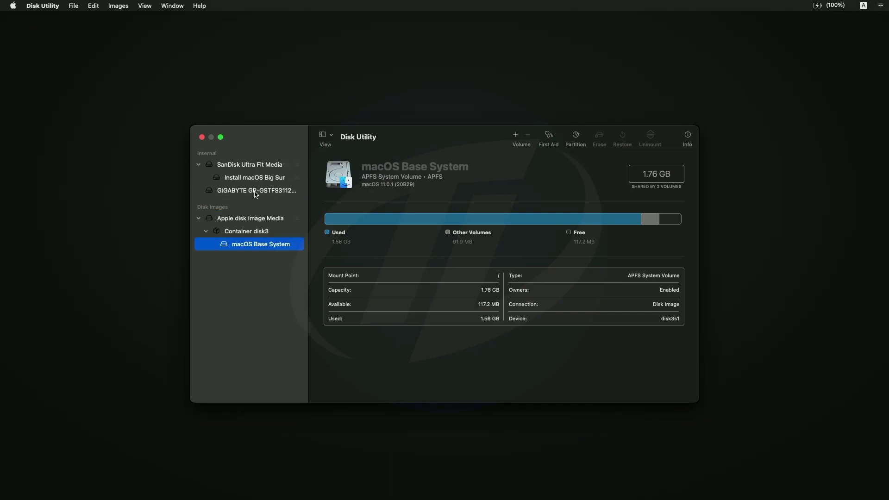
click(256, 191)
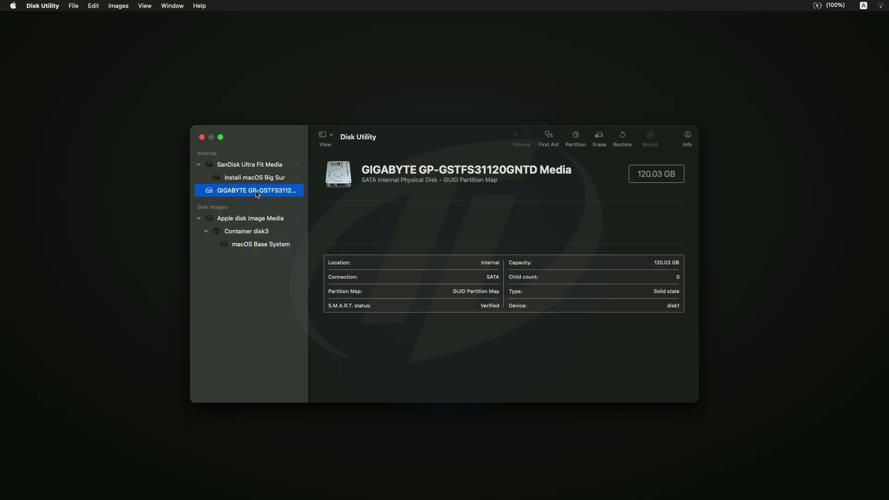
click(599, 137)
text(Ma)
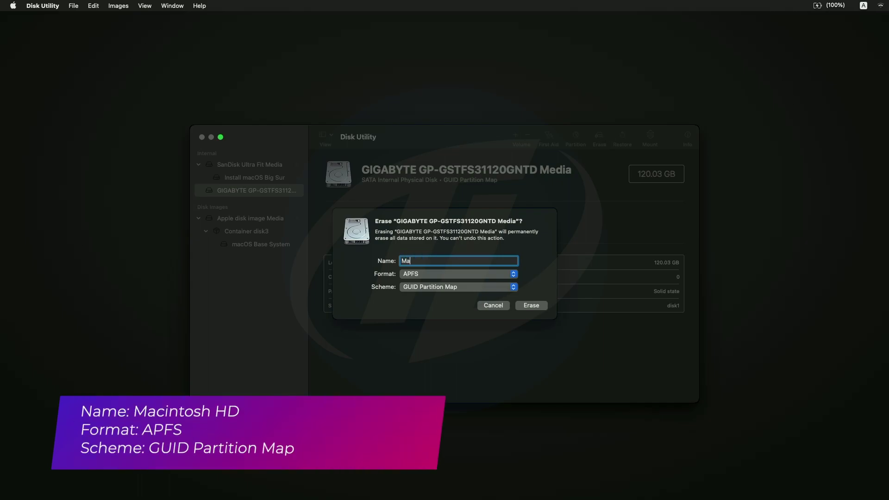
text(cintosh HD)
click(539, 303)
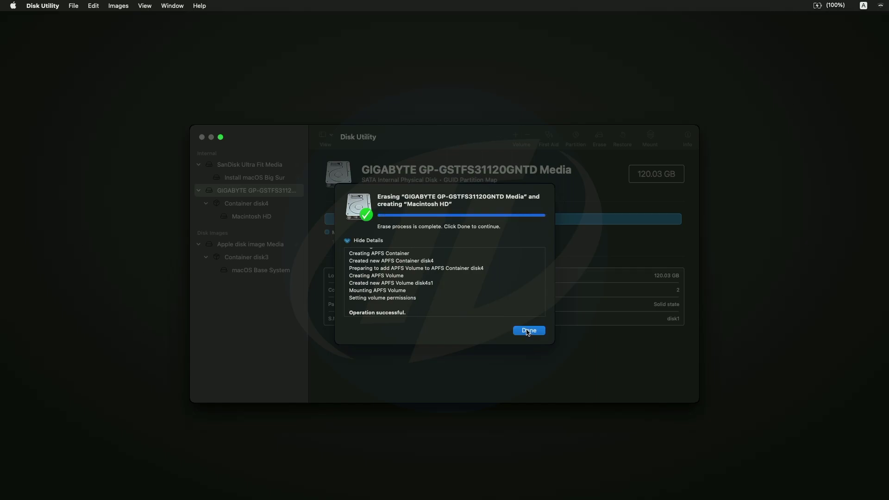
click(528, 330)
Run Install macOS Big Sur, agree to the license, and install onto Macintosh HD
click(202, 137)
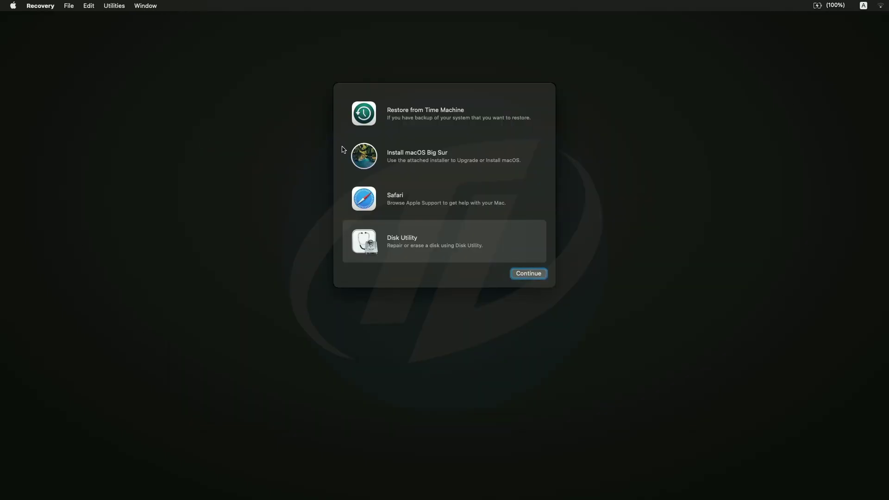
click(400, 154)
click(523, 275)
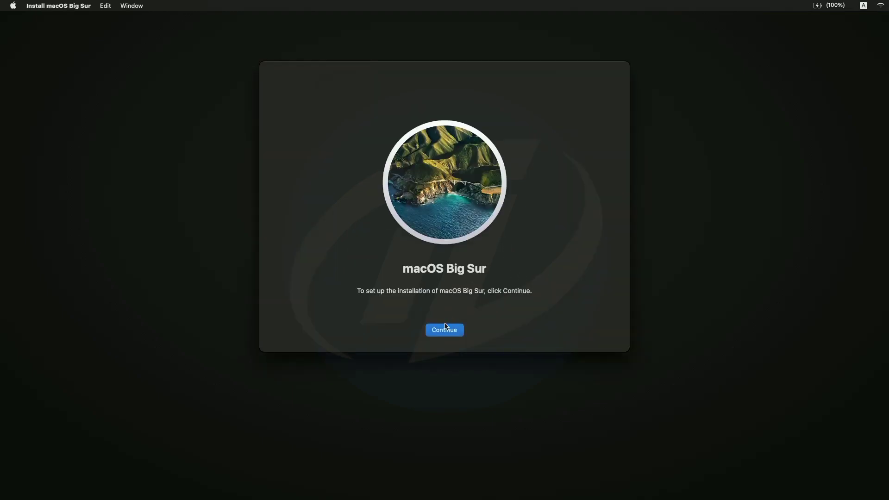
click(445, 330)
click(465, 329)
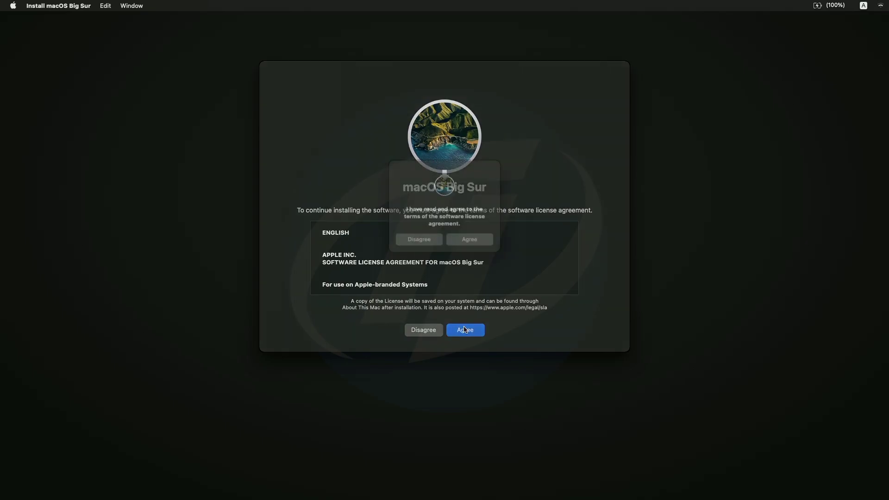
click(481, 244)
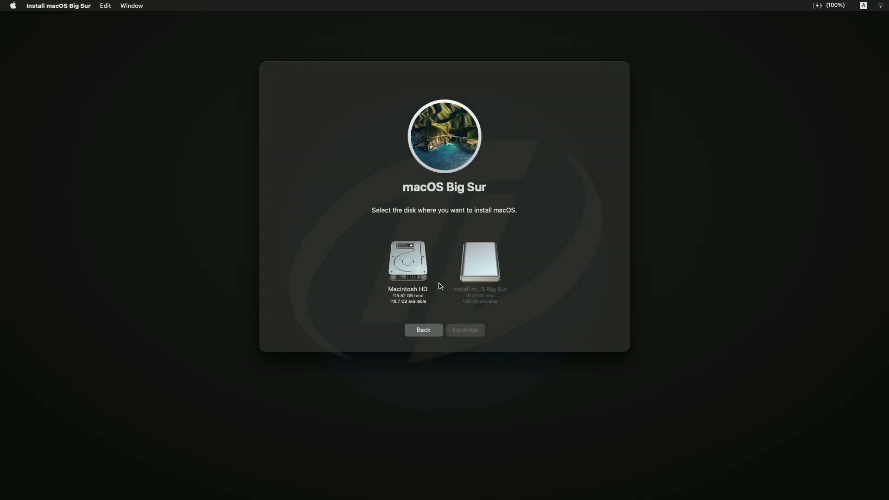
click(418, 283)
click(461, 332)
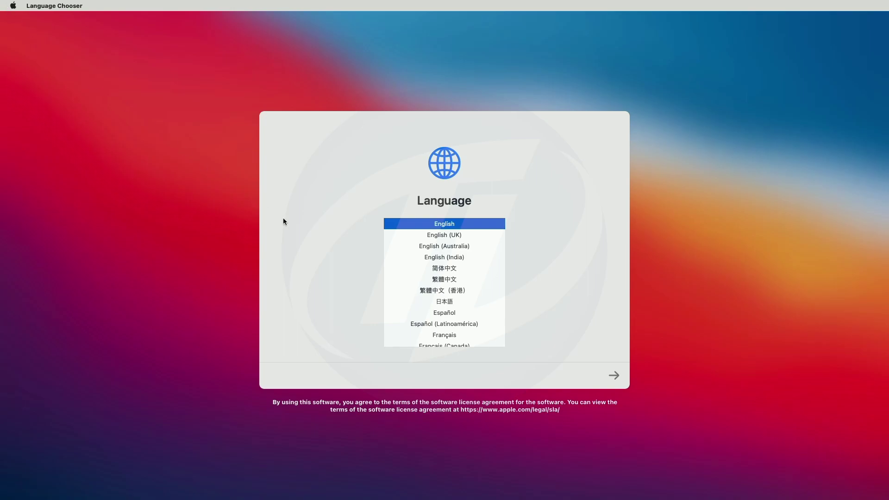
Choose English and United States, keeping default languages and skipping accessibility and data transfer
click(614, 373)
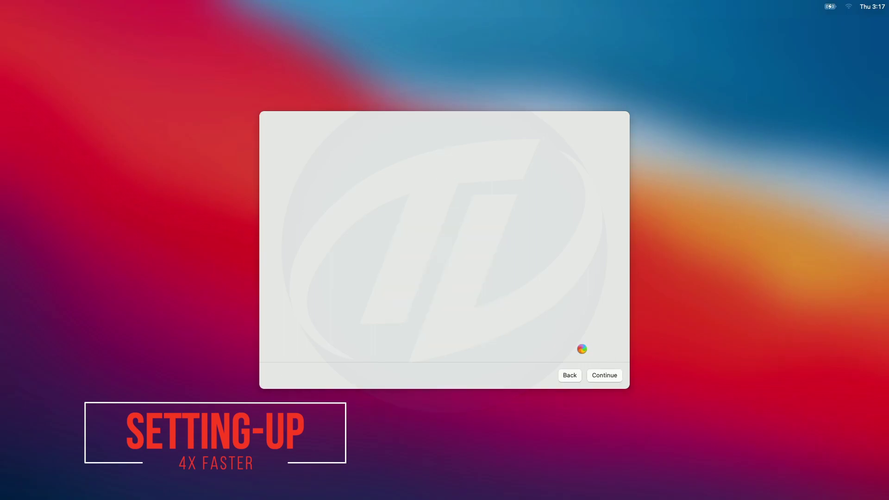
key(u)
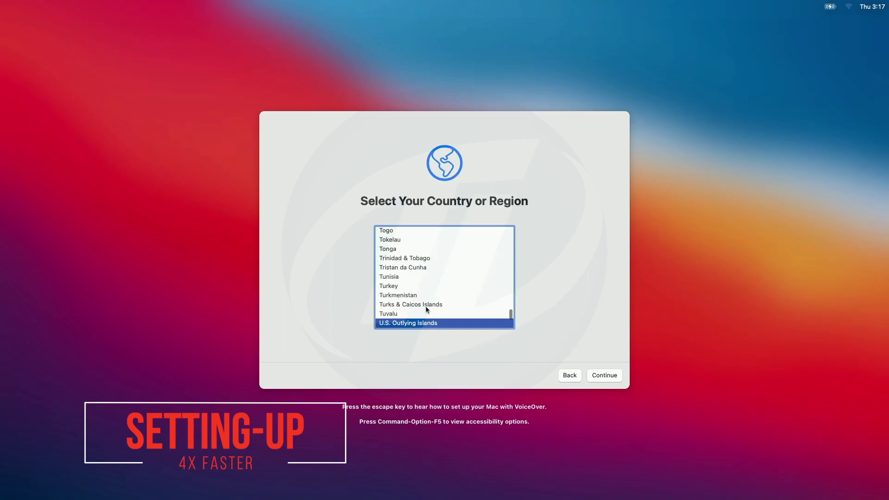
scroll(426, 307, down, 3)
click(425, 308)
click(594, 374)
click(594, 375)
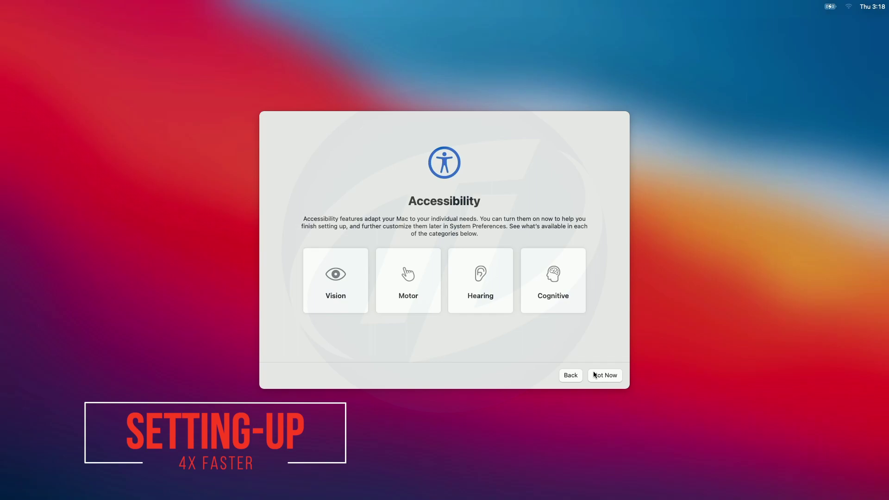
click(594, 375)
click(594, 375)
Skip Apple ID sign-in and agree to the terms and conditions
click(281, 375)
click(482, 287)
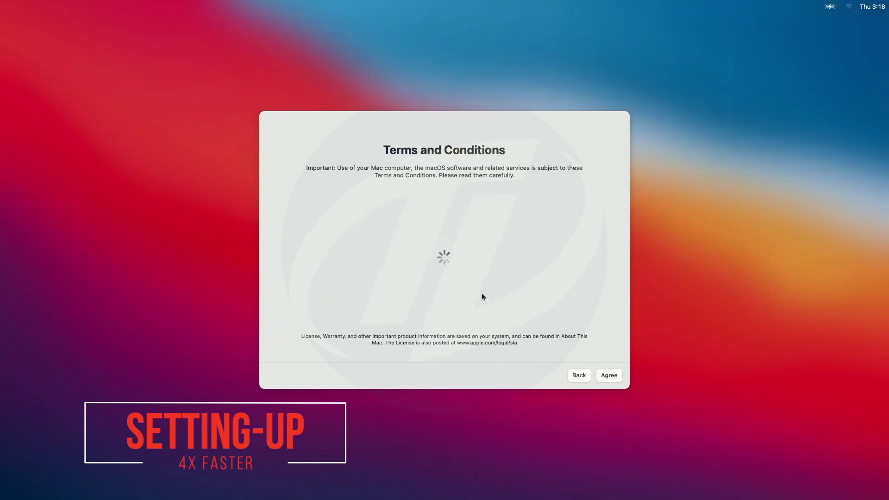
click(606, 375)
click(480, 285)
Create the 'Tech Labs' computer account with its password and a different picture
text(Tech Labs)
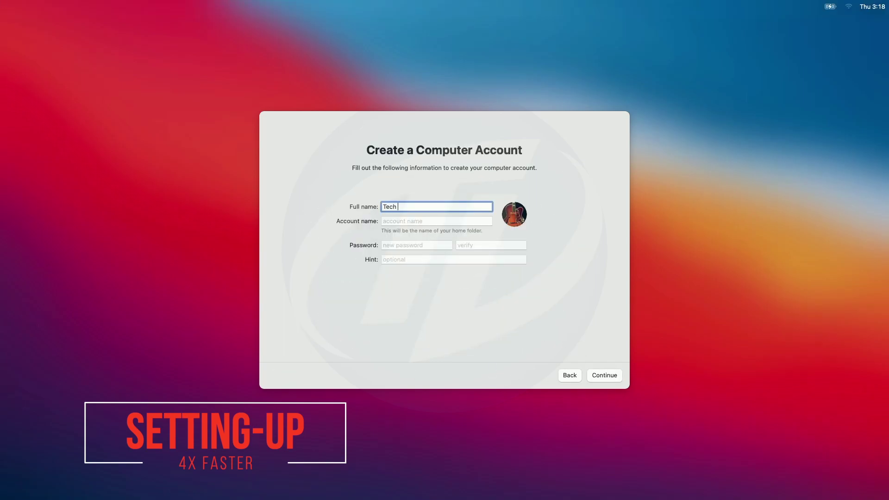
key(Tab)
key(Tab)
text(1234)
key(Tab)
text(1234)
click(514, 213)
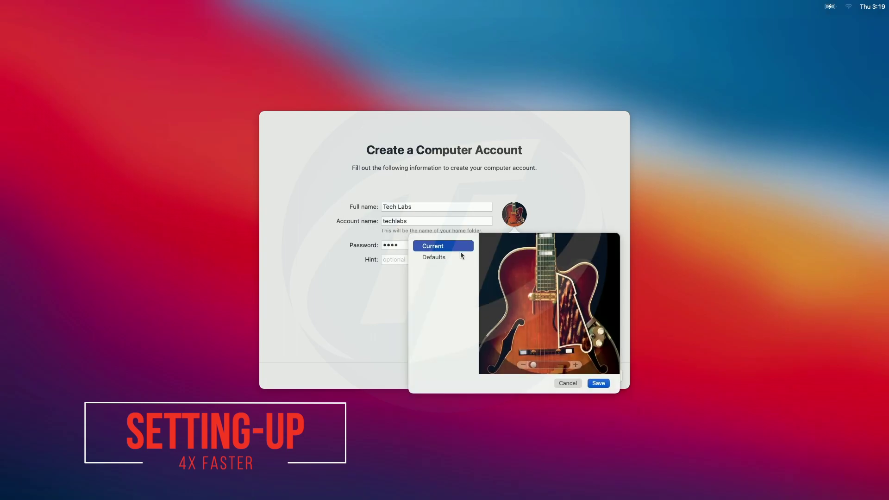
click(460, 251)
click(598, 375)
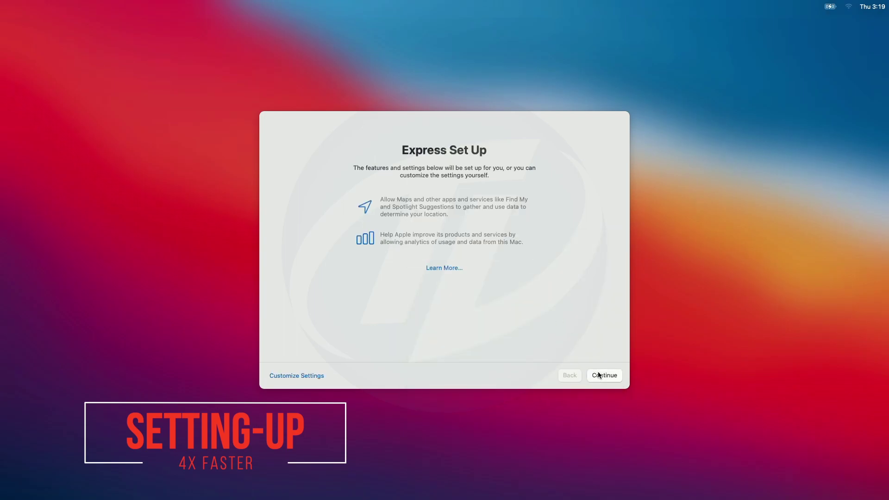
Accept express setup, analytics, Screen Time and appearance defaults, declining Siri audio sharing
click(597, 373)
click(598, 375)
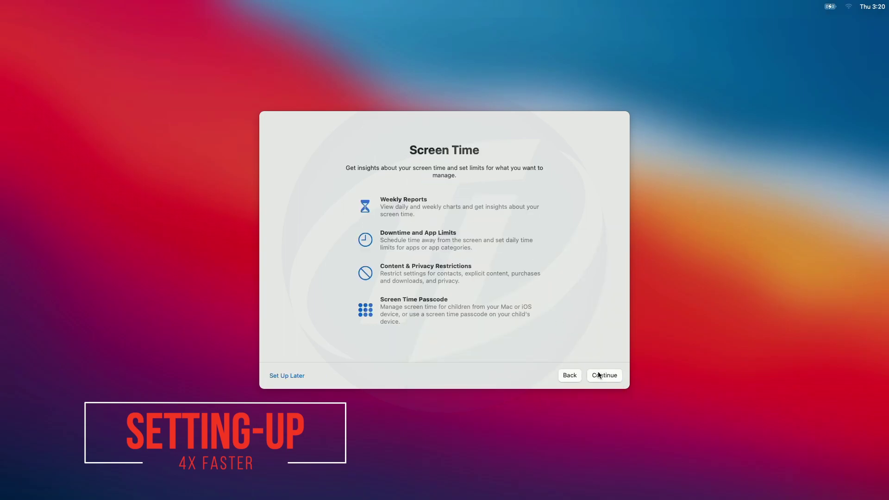
click(612, 374)
click(612, 373)
click(419, 232)
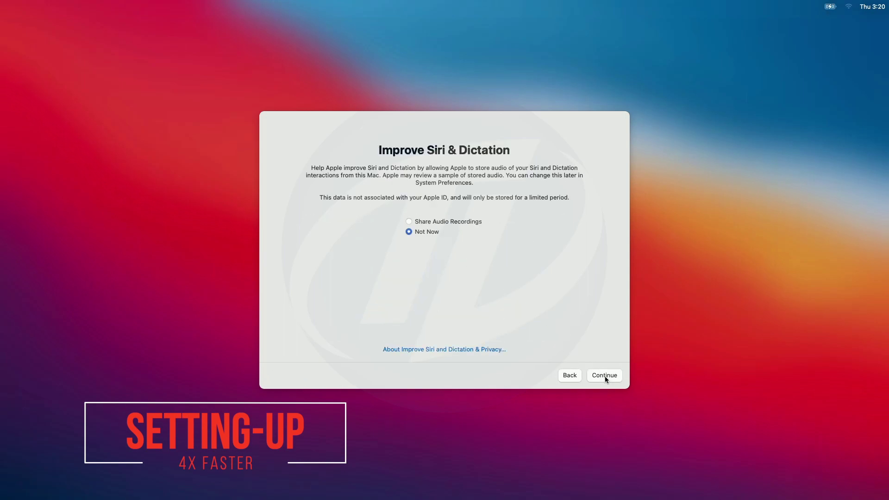
click(606, 373)
click(608, 373)
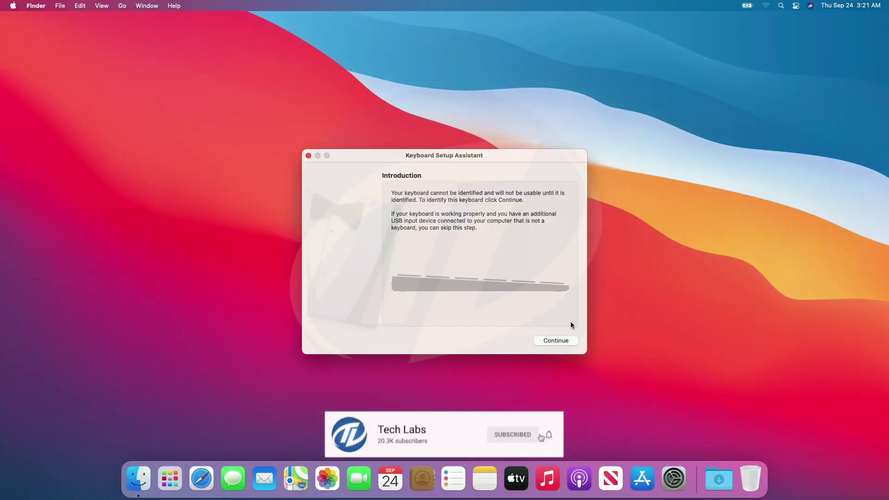
Close Keyboard Setup Assistant and enable showing hard disks on the desktop in Finder preferences
click(557, 340)
click(308, 155)
click(36, 5)
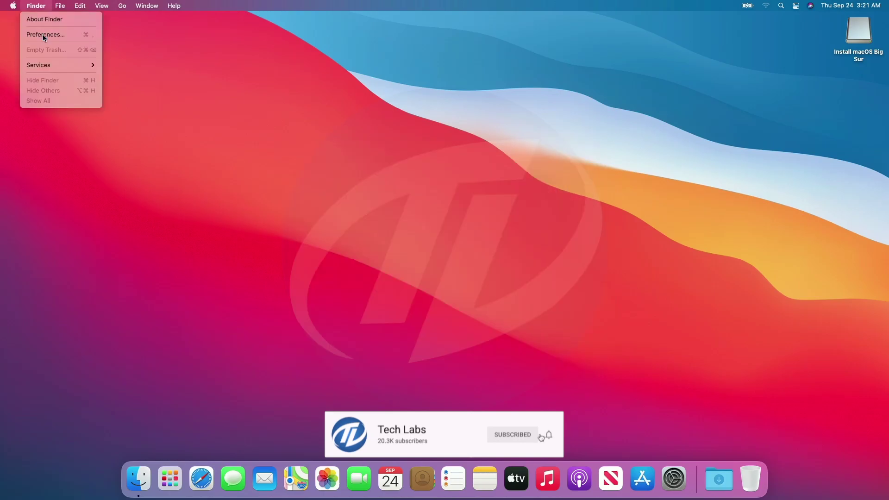
click(45, 35)
click(31, 77)
click(12, 24)
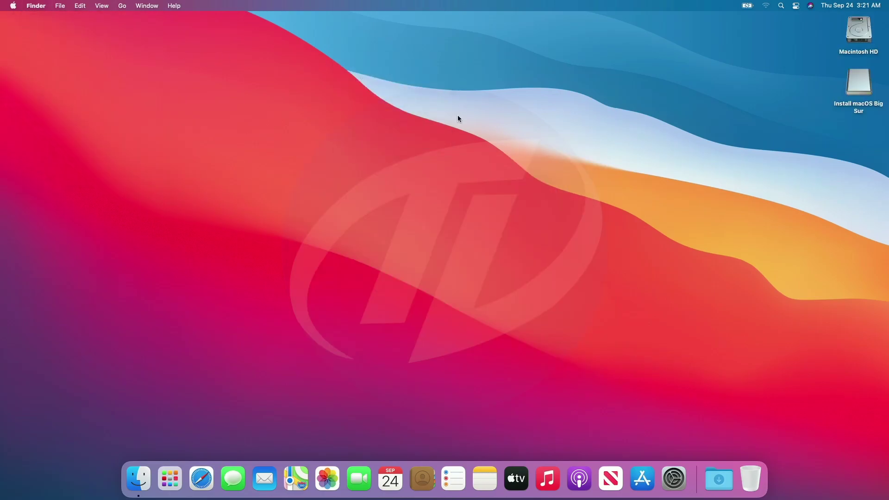
Copy OpenCore Configurator from the installer disk to the desktop and launch it
double_click(856, 79)
drag(587, 165, 539, 92)
click(423, 131)
double_click(856, 133)
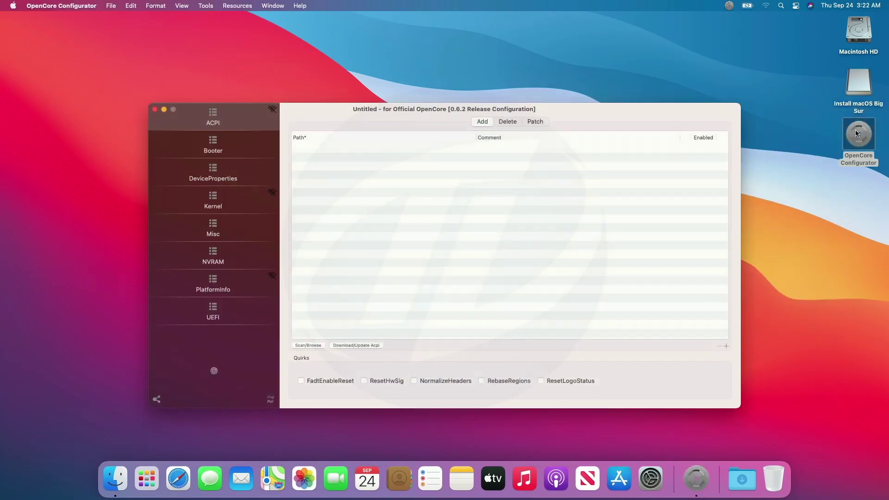
Mount the USB drive's EFI partition disk2s1 with the password, then quit OpenCore Configurator
click(729, 6)
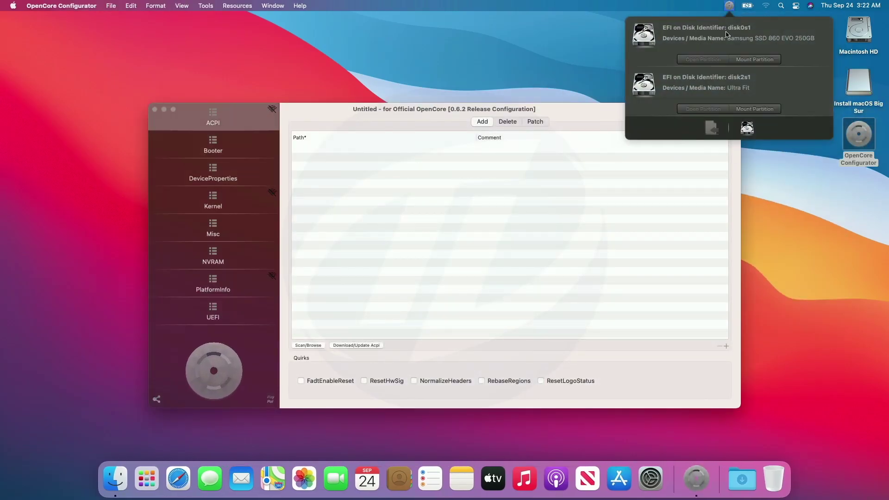
click(751, 60)
key(Return)
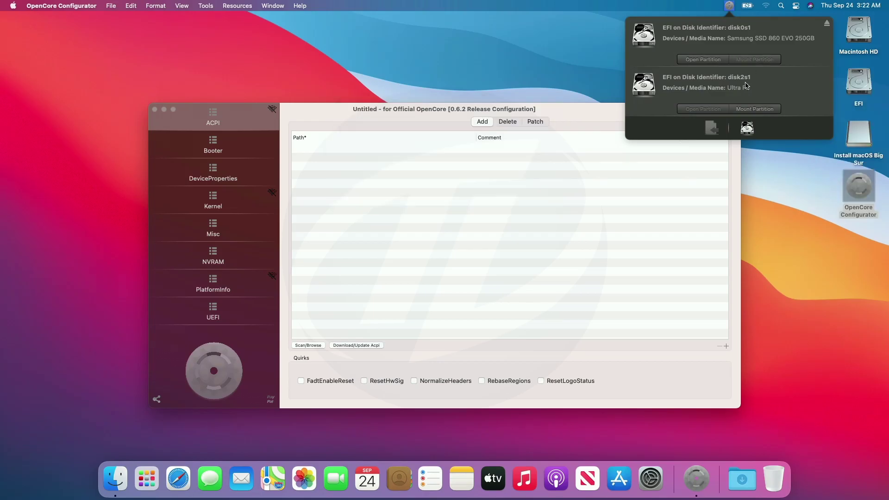
click(751, 109)
click(61, 6)
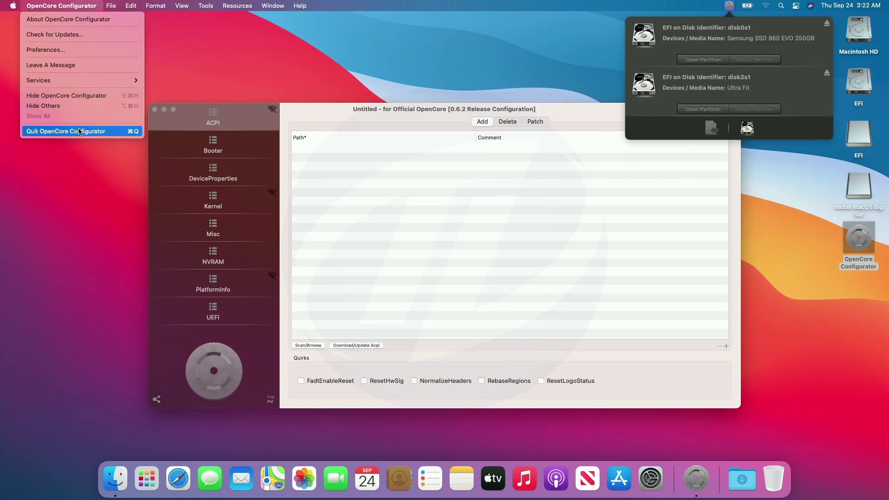
Quit OpenCore Configurator and paste the USB EFI folder into the internal drive's empty EFI partition
click(61, 129)
double_click(861, 136)
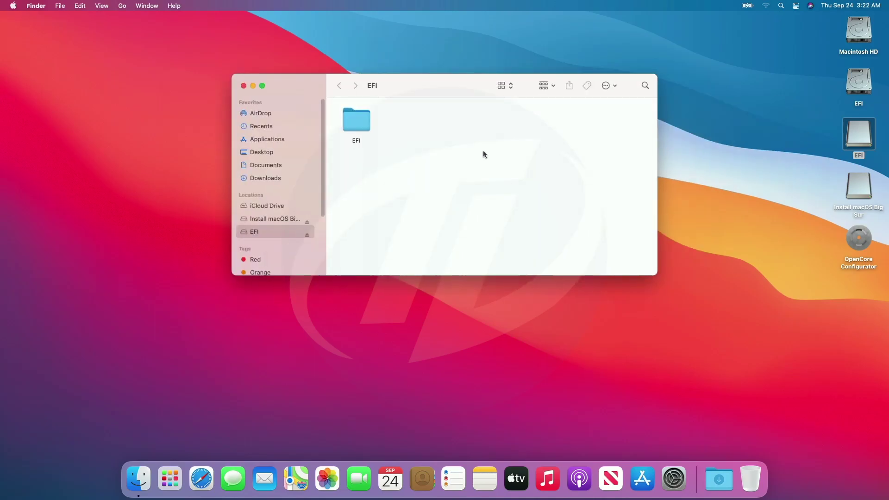
key(super+a)
click(244, 86)
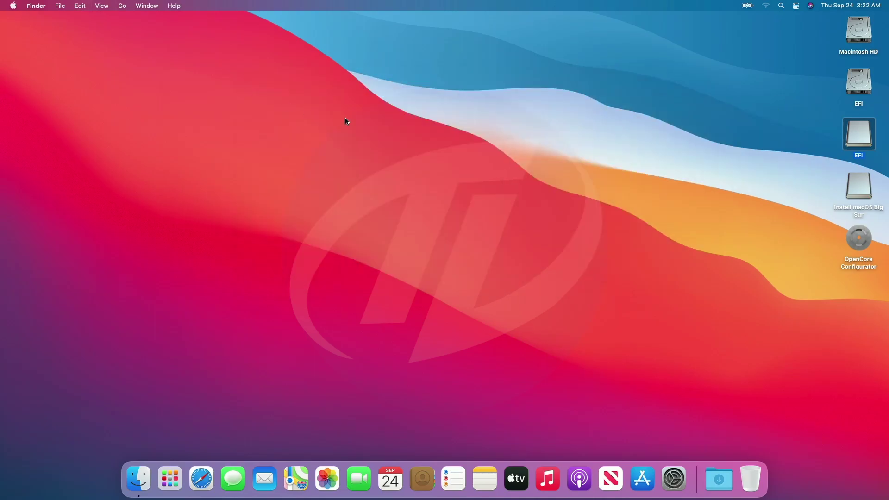
double_click(861, 80)
key(super+v)
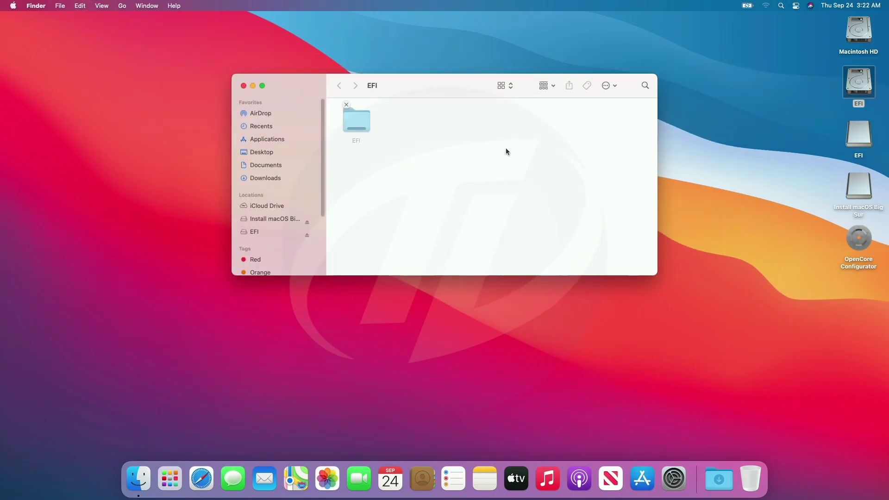
click(243, 86)
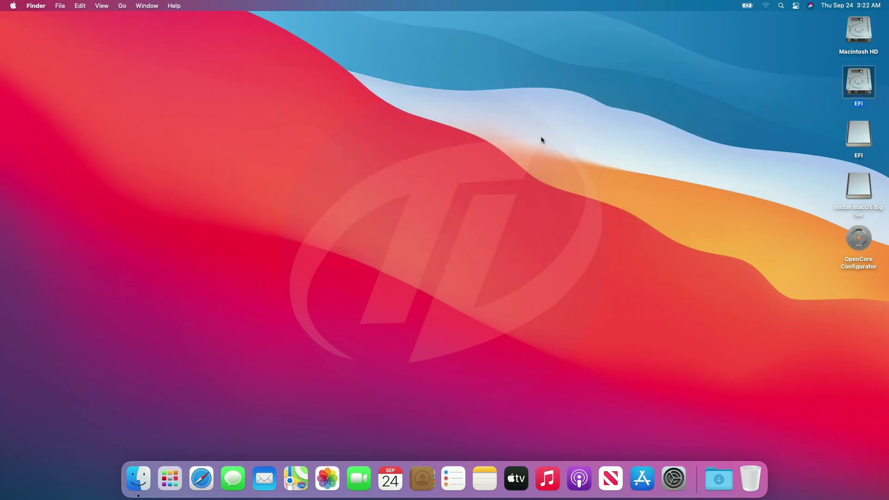
Eject both EFI volumes and the Install macOS Big Sur drive
drag(842, 82, 857, 179)
right_click(857, 180)
click(808, 200)
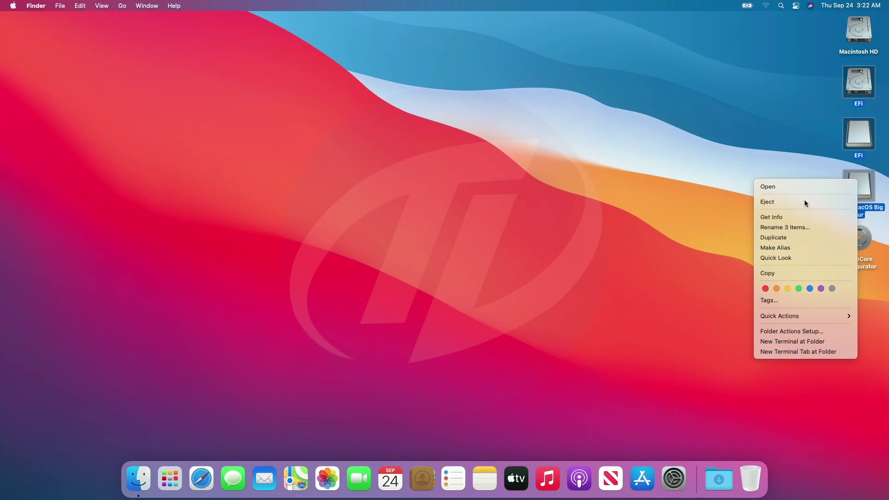
Restart the laptop from the Apple menu and log back in with the account password
click(13, 5)
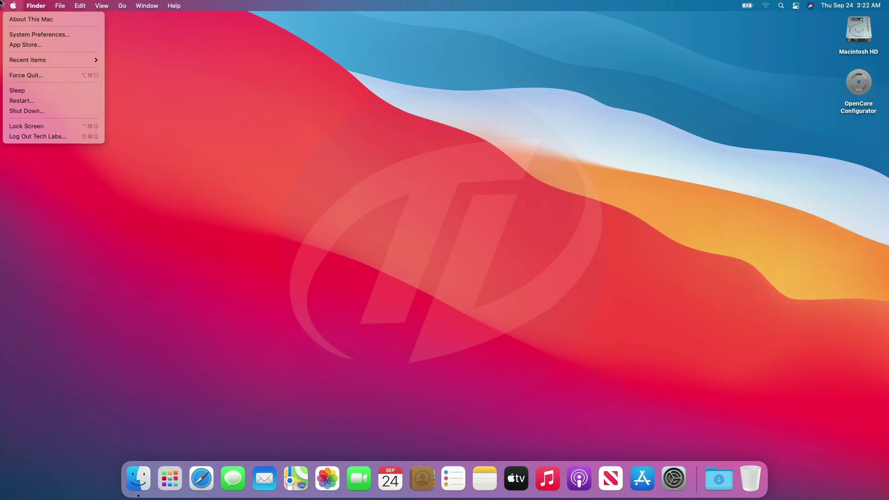
click(36, 102)
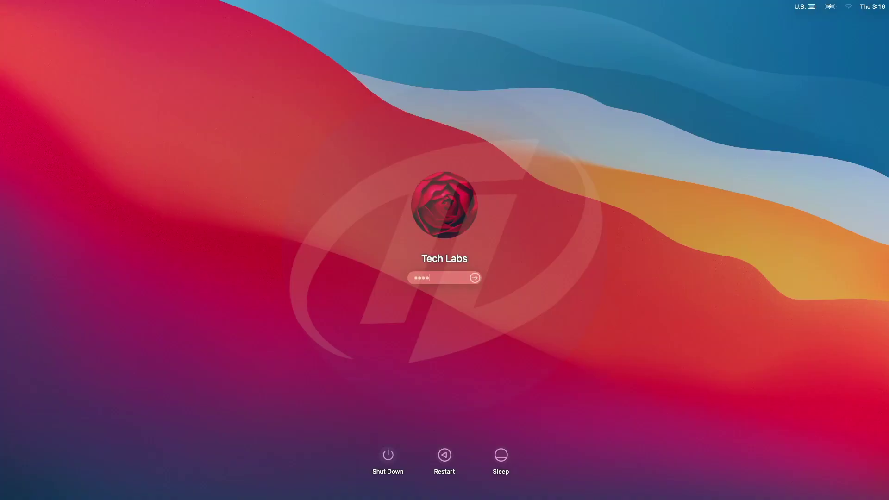
key(Return)
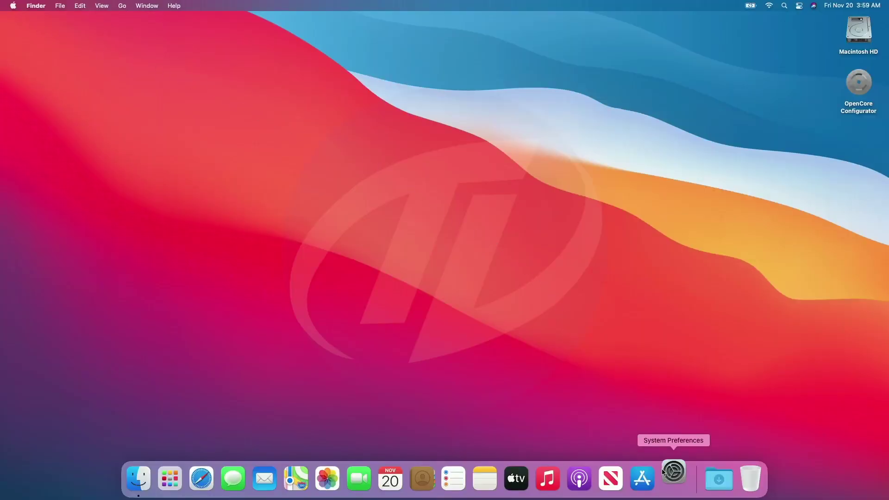
Turn on volume feedback and show volume in the menu bar, testing the volume keys
click(674, 478)
click(434, 259)
click(433, 259)
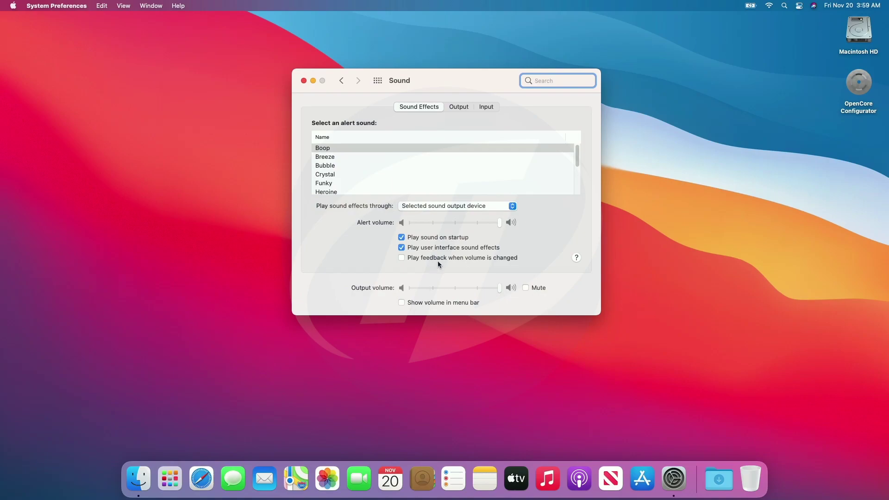
click(432, 302)
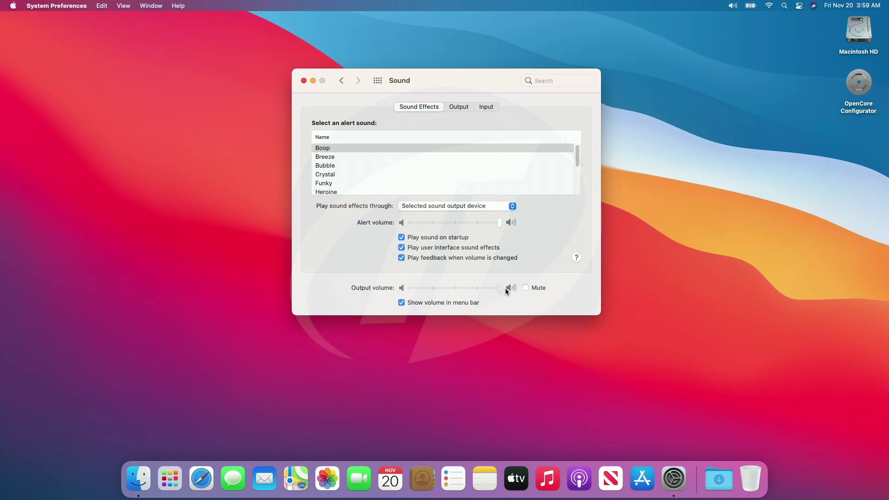
key(XF86AudioLowerVolume)
key(XF86AudioLowerVolume)
key(XF86AudioLowerVolume)
key(XF86AudioLowerVolume)
key(XF86AudioLowerVolume)
key(XF86AudioRaiseVolume)
key(XF86AudioRaiseVolume)
key(XF86AudioRaiseVolume)
key(XF86AudioRaiseVolume)
key(XF86AudioRaiseVolume)
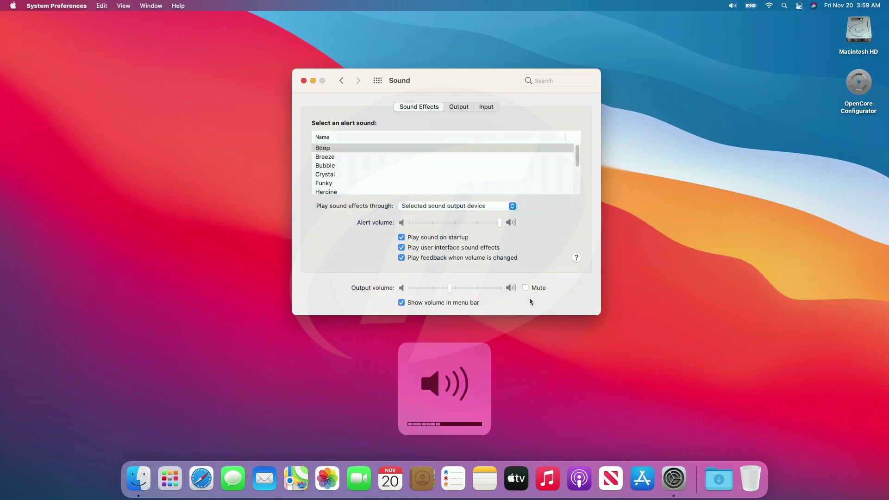
key(XF86AudioMute)
key(XF86AudioMute)
click(458, 107)
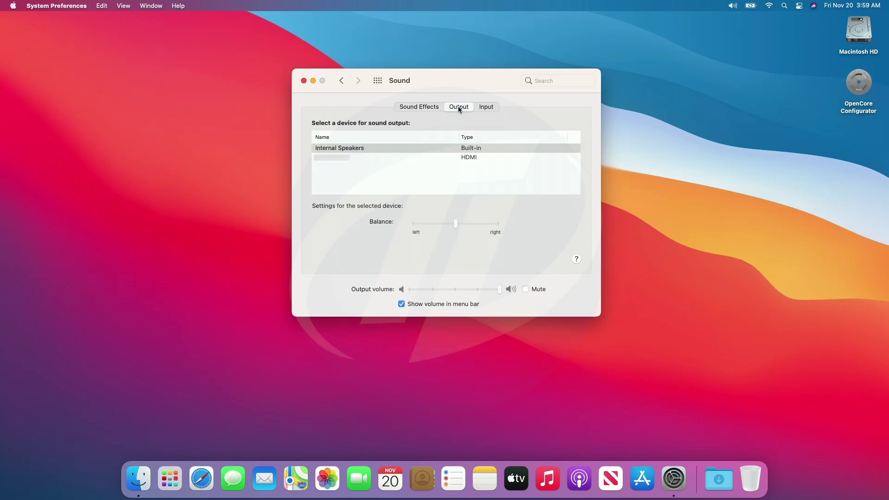
click(487, 106)
Toggle Bluetooth off and on, then connect the NU Starboy 3 headphones
click(378, 81)
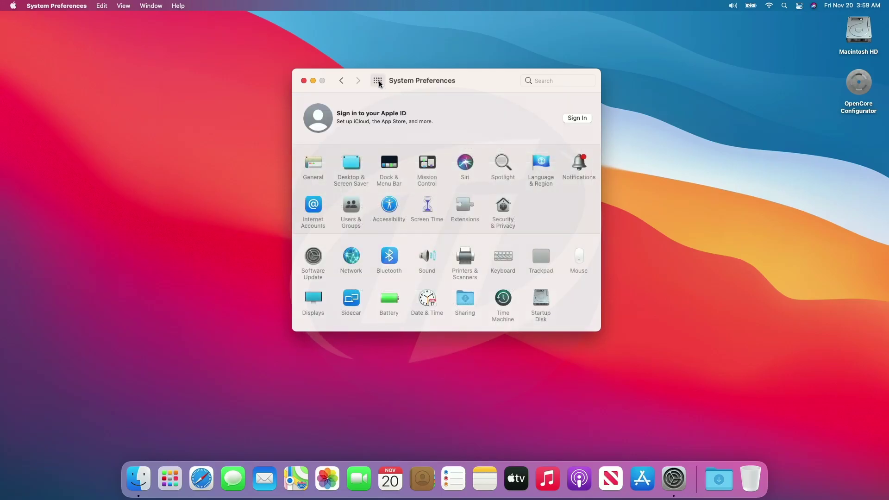
click(392, 254)
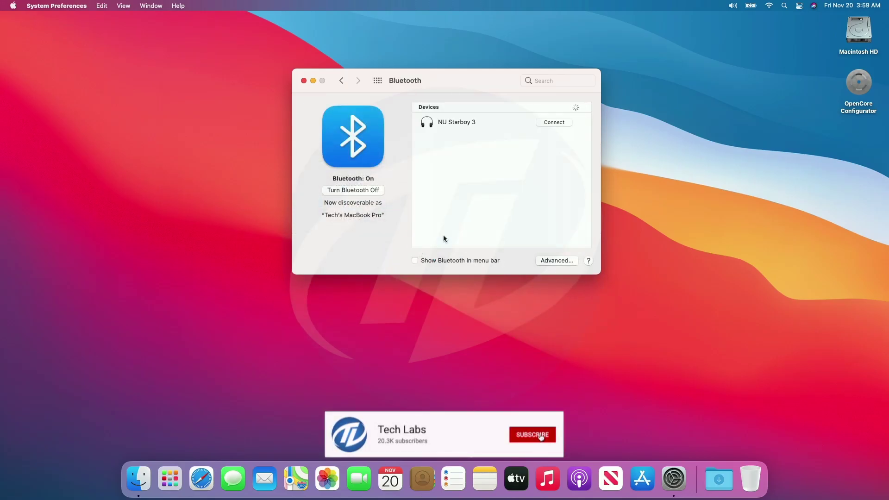
click(375, 190)
click(375, 191)
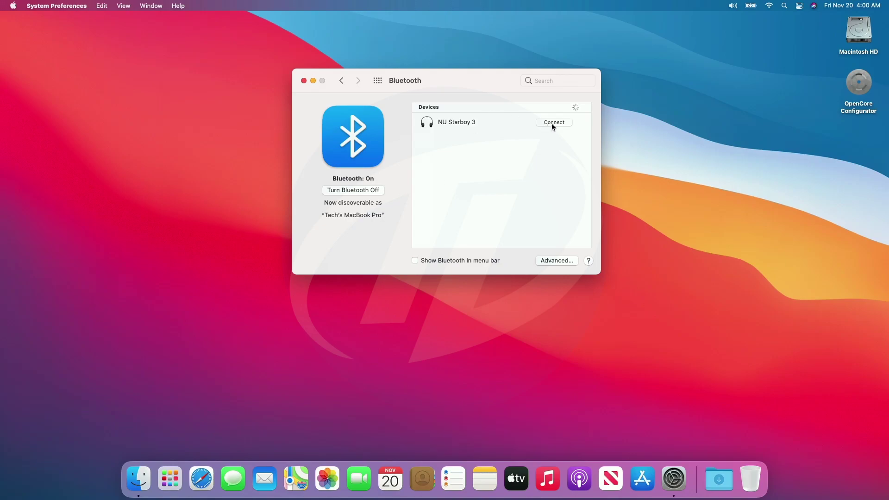
click(553, 123)
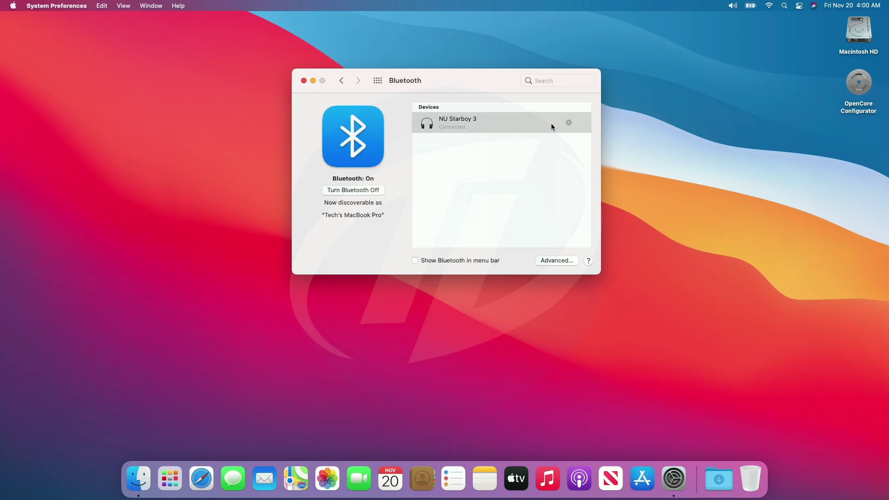
Confirm Wi-Fi is connected in Network and browse the Battery pane's options
click(382, 81)
click(355, 257)
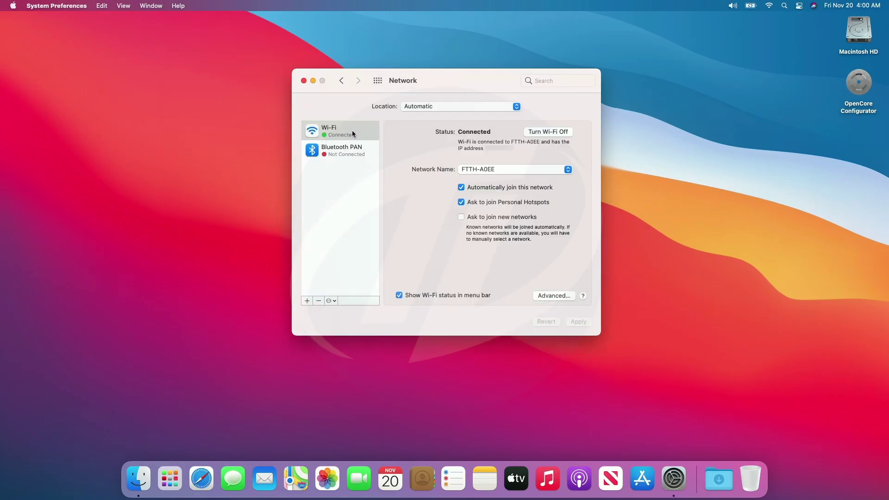
click(377, 81)
click(384, 297)
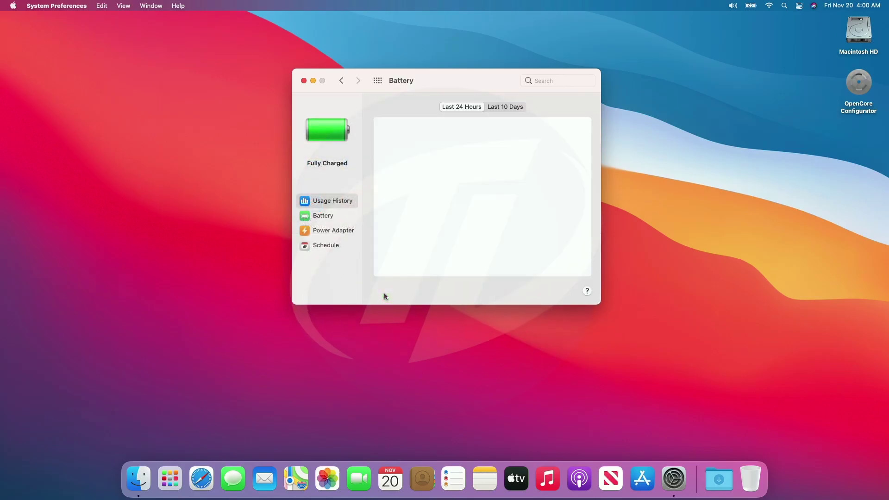
click(325, 217)
click(319, 230)
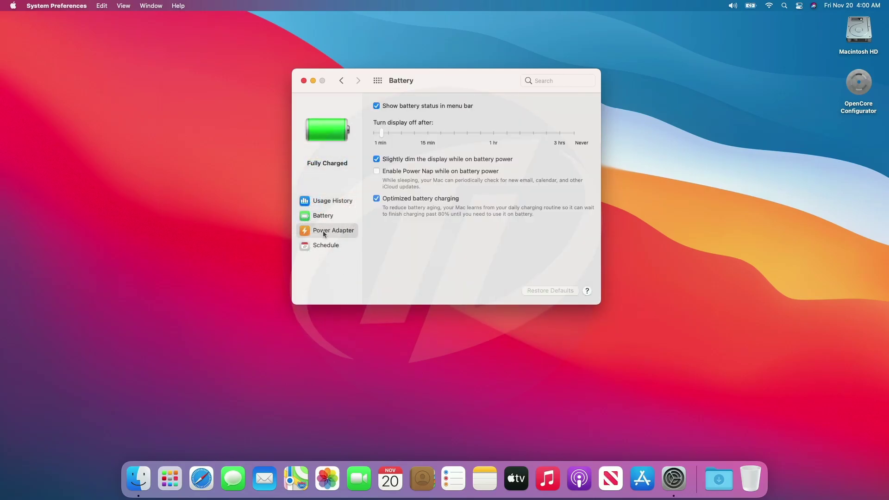
click(322, 243)
click(331, 202)
Turn on Tap to click and look over the trackpad gesture options
click(378, 81)
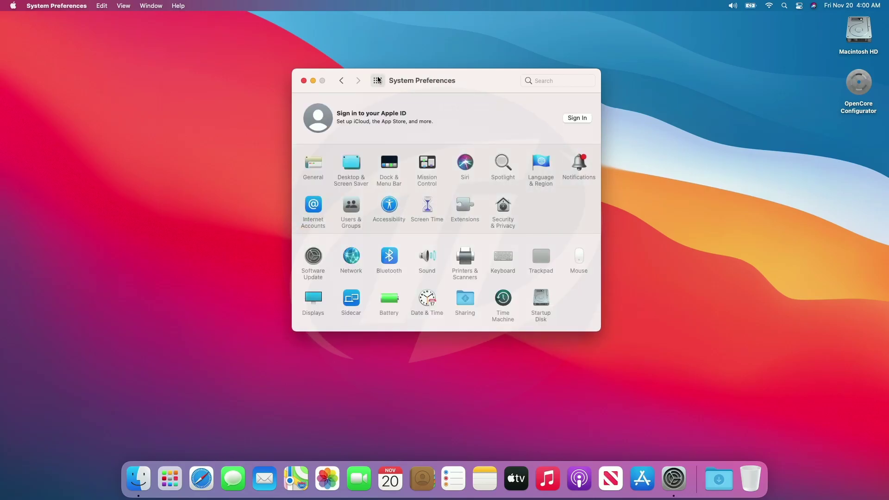
click(539, 252)
click(314, 178)
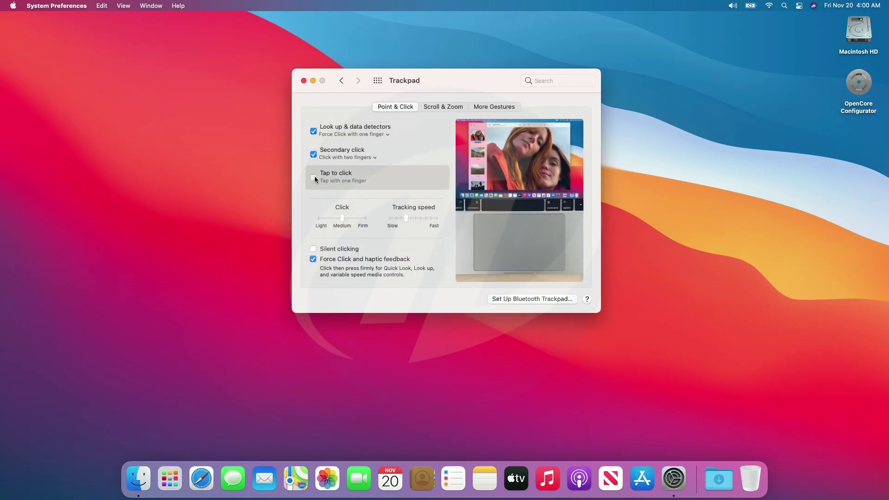
click(446, 107)
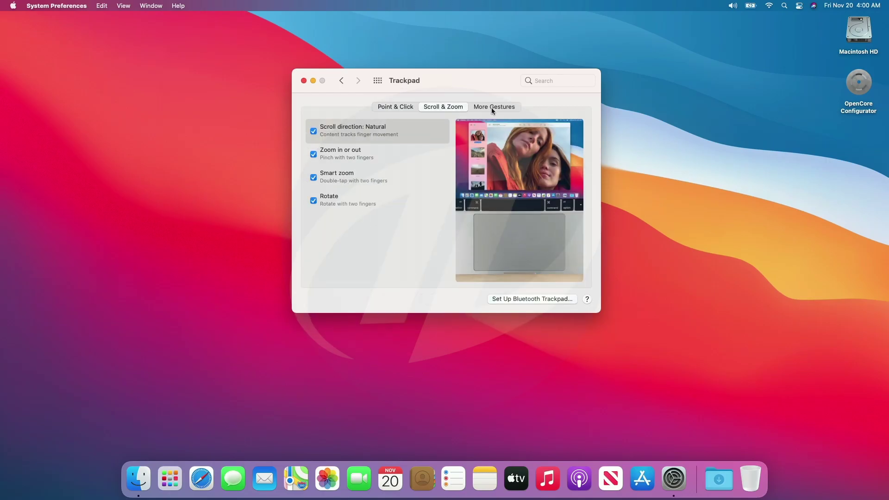
click(494, 107)
Adjust the built-in display's brightness with the Displays slider
click(379, 82)
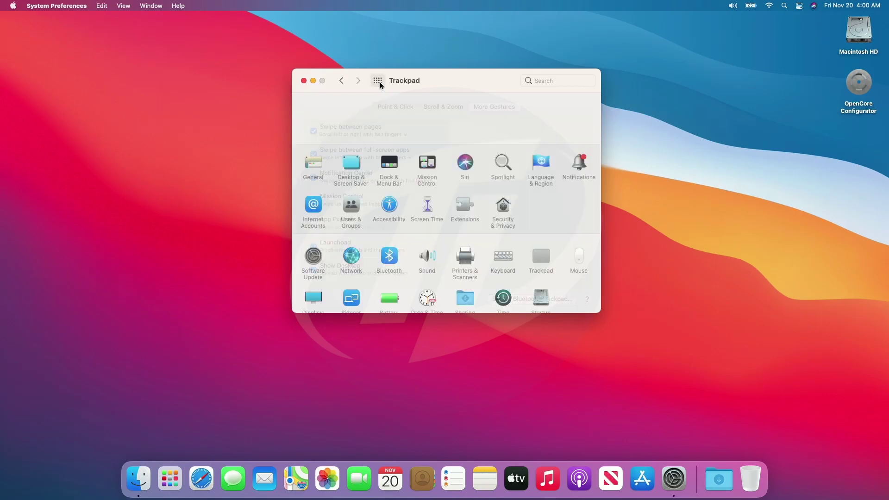
click(314, 298)
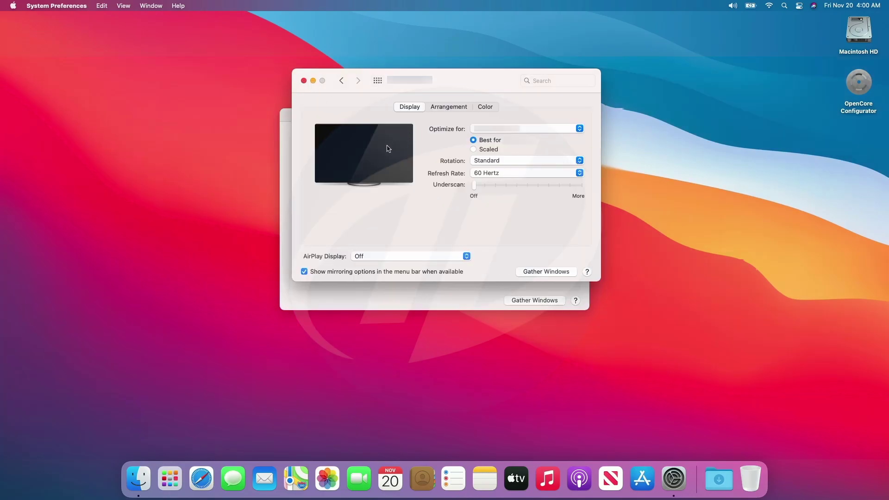
click(448, 287)
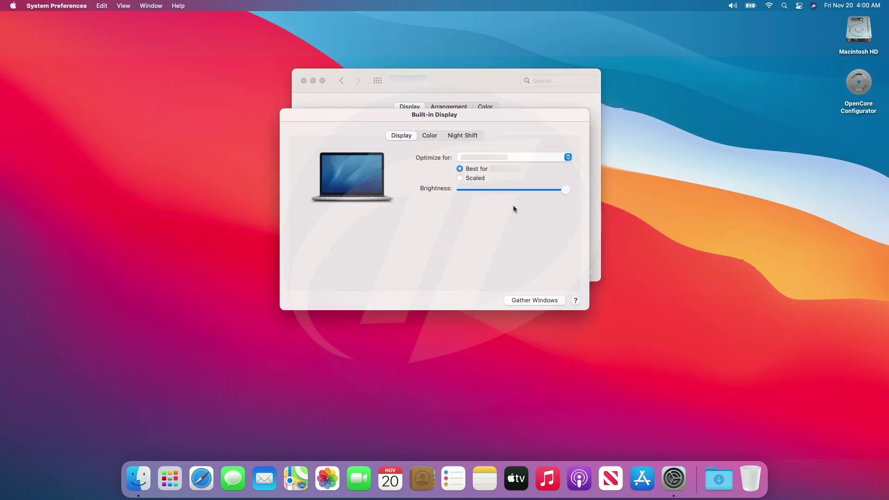
drag(563, 190, 540, 194)
click(334, 105)
Try the Dark and Auto appearances, then set the appearance back to Light
click(341, 80)
click(316, 162)
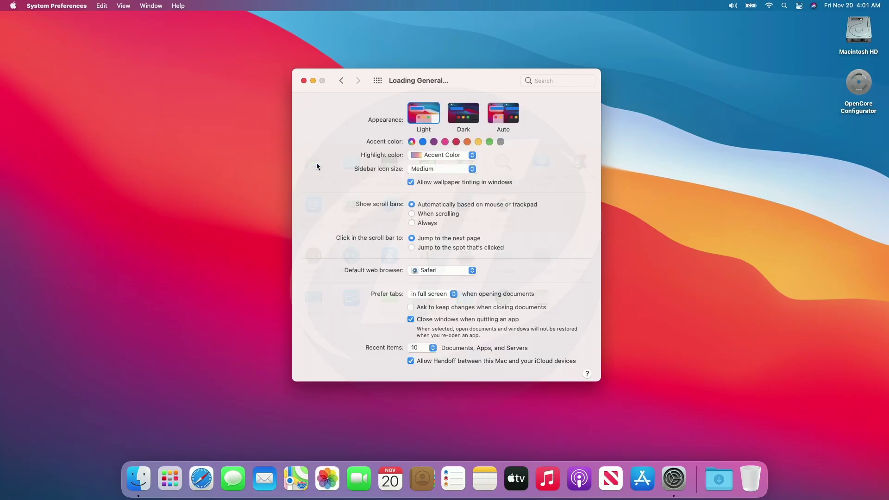
click(460, 113)
click(516, 116)
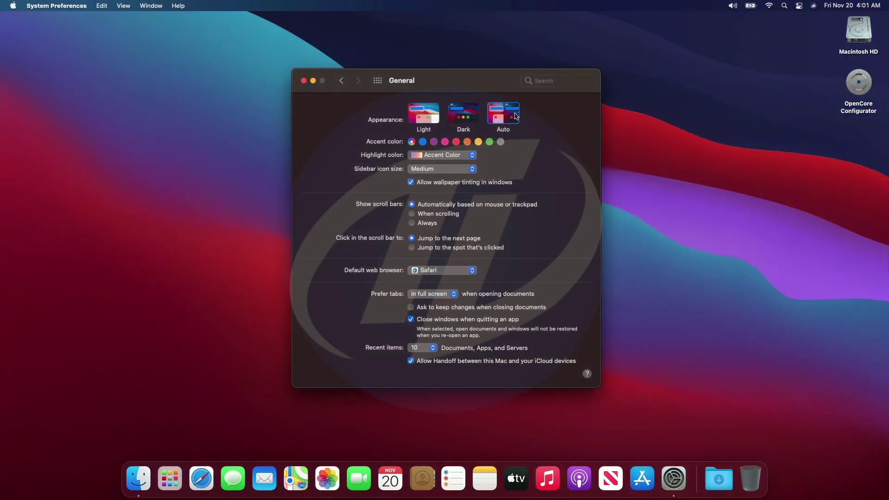
click(424, 113)
Preview the Big Sur, The Cliffs, The Lake, Solar Gradients and The Desert desktop pictures
click(377, 80)
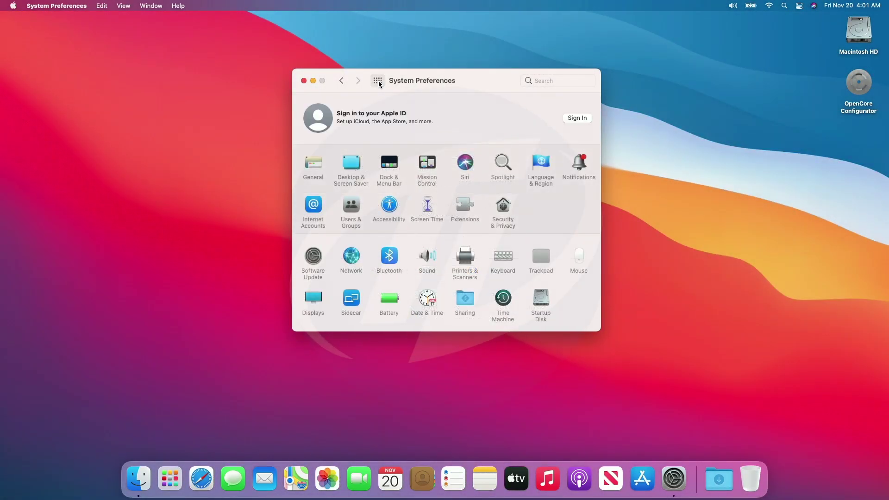
click(356, 166)
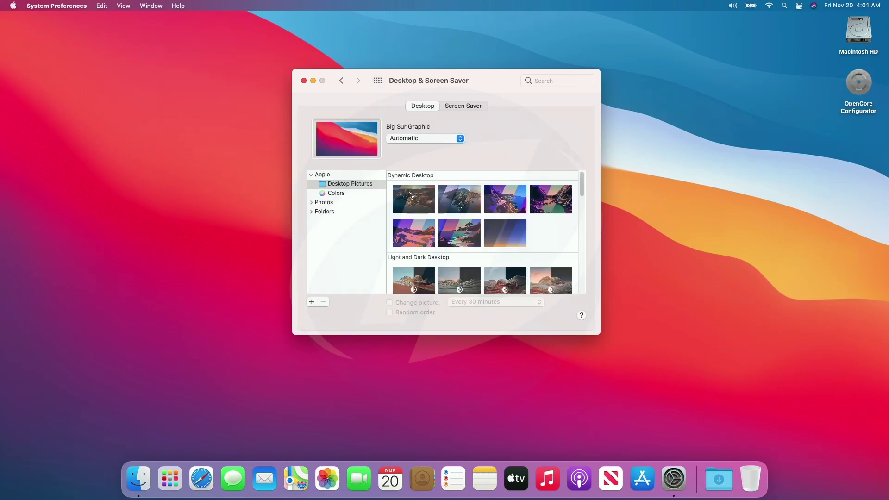
click(409, 194)
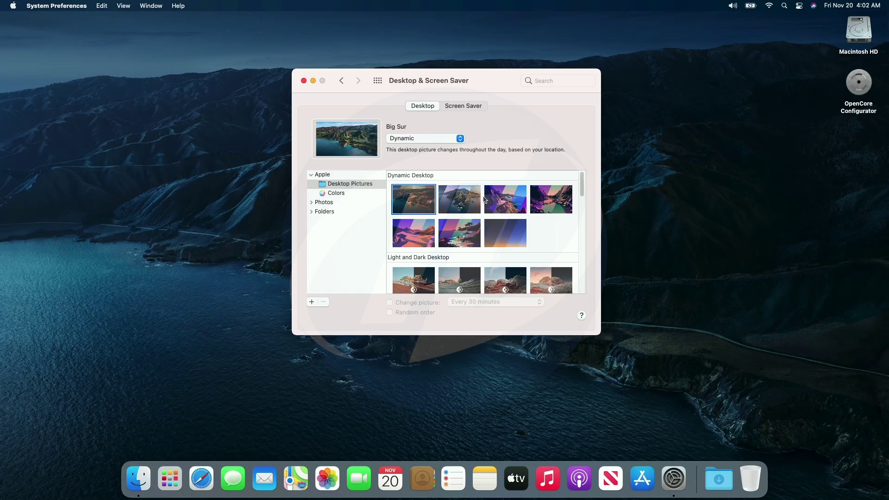
click(508, 201)
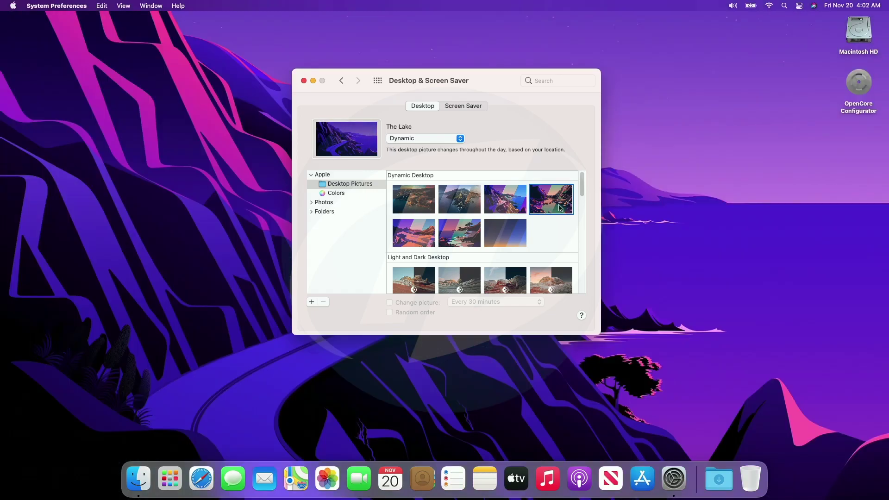
click(560, 207)
click(515, 228)
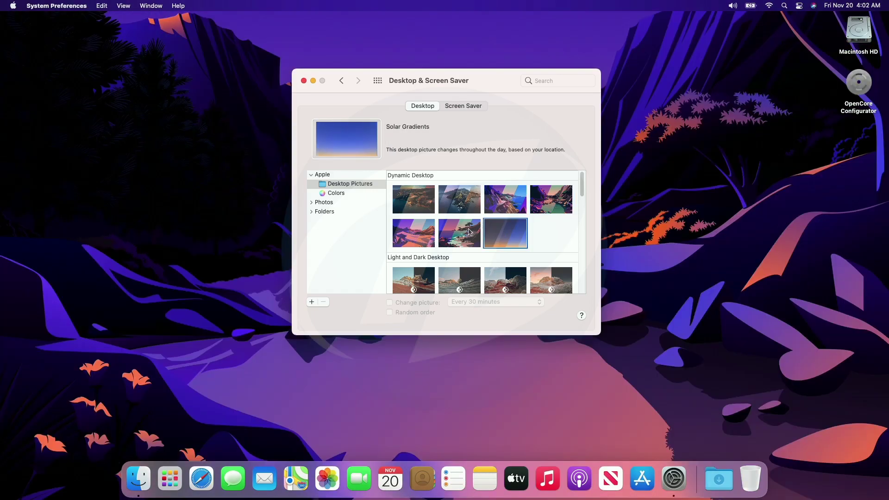
click(463, 232)
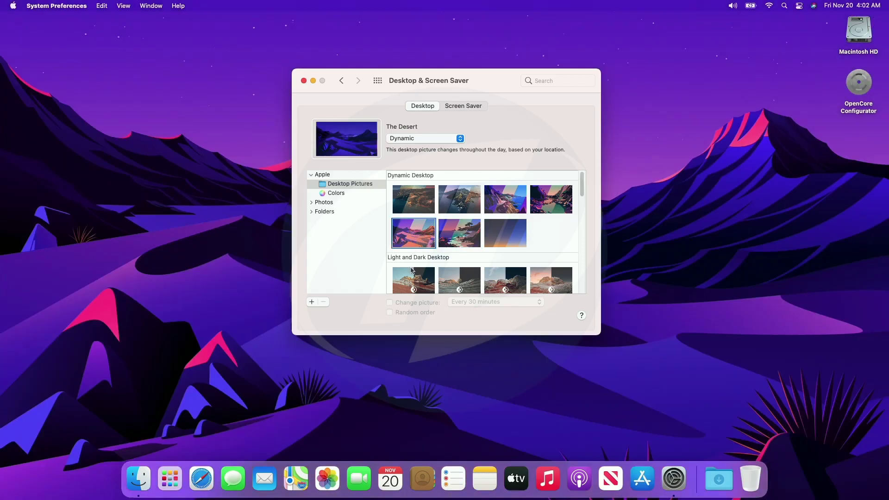
Preview the Peak, Valley, Dome and Iridescence pictures, then restore Big Sur Graphic
click(411, 270)
scroll(440, 259, down, 2)
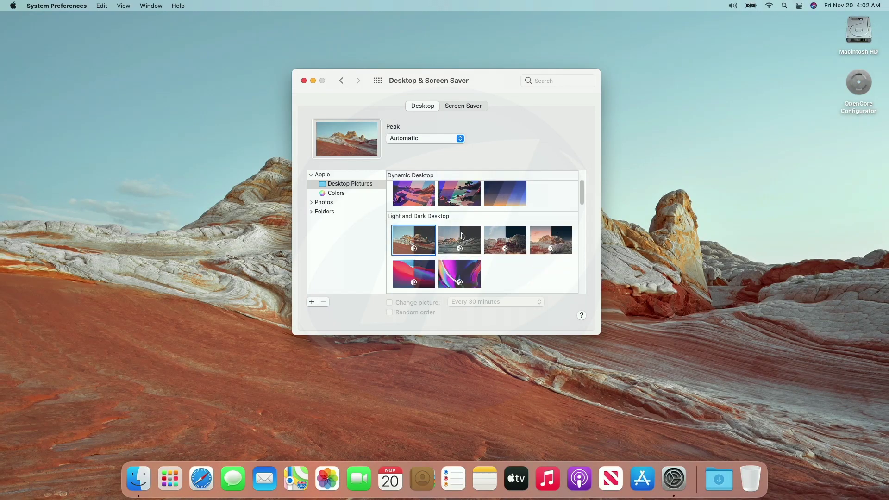
click(509, 241)
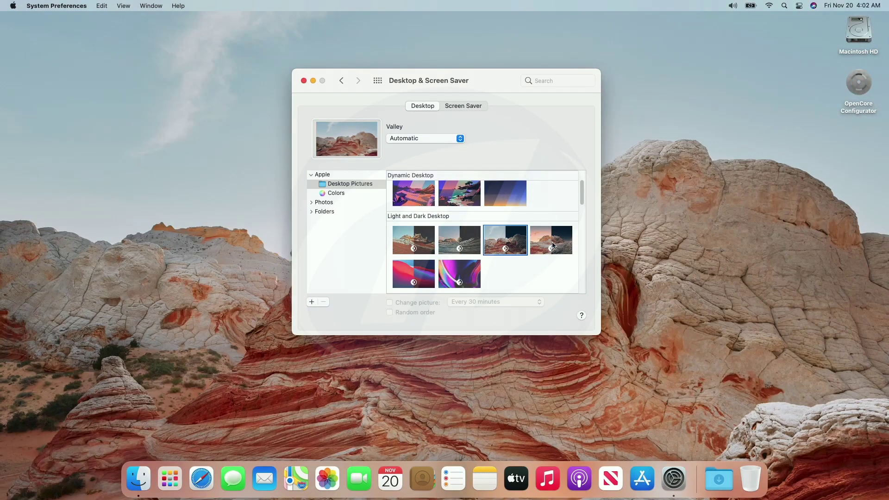
click(551, 240)
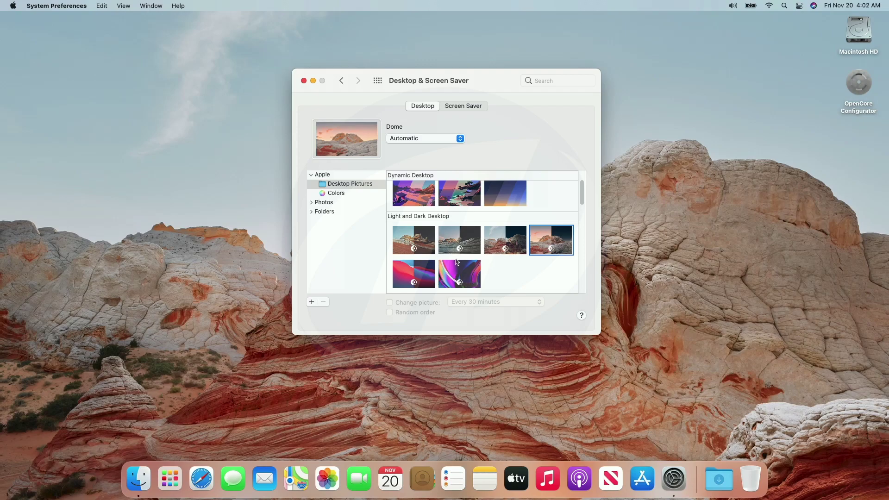
click(458, 273)
click(430, 277)
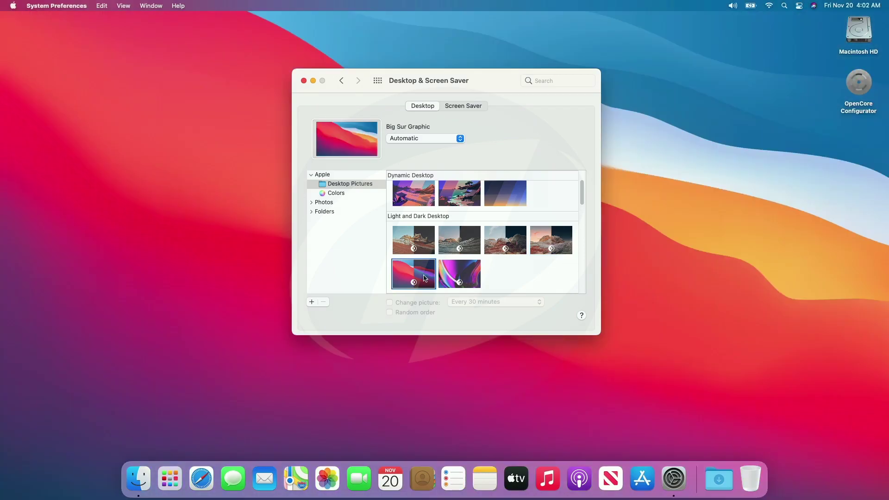
click(377, 82)
Test the Control Center volume slider and the F11/F12 keys, restoring full volume
click(303, 81)
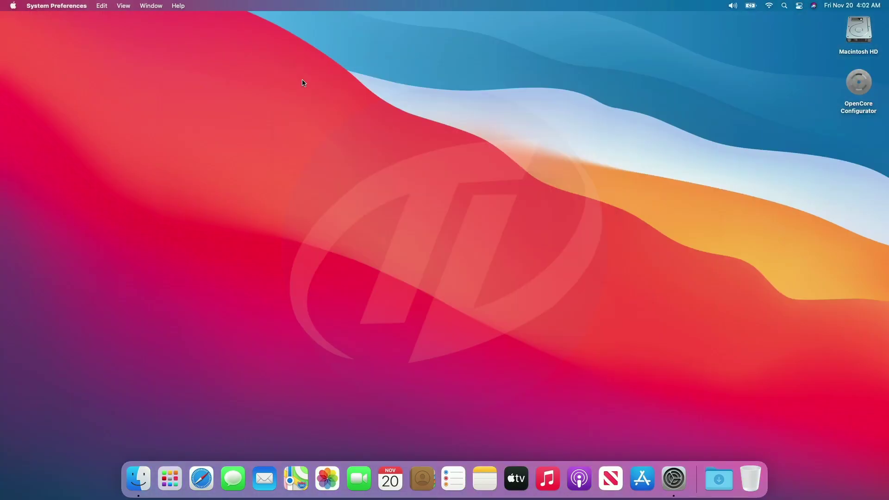
click(852, 5)
click(597, 139)
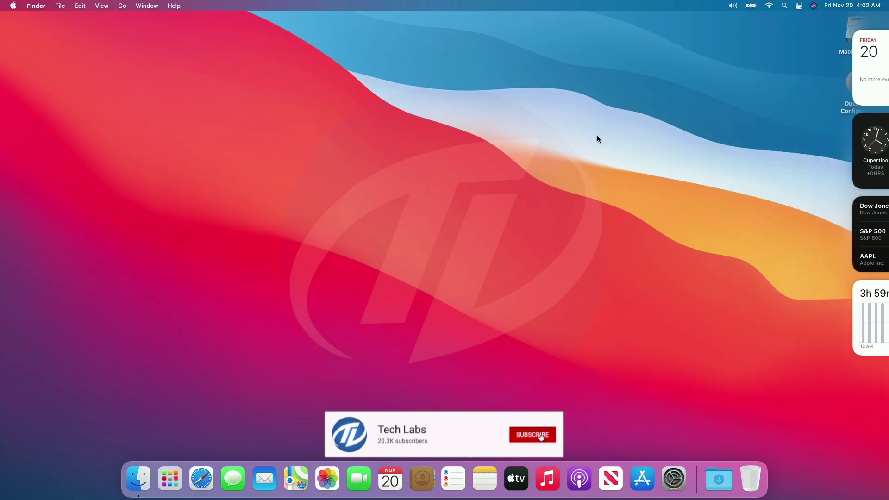
click(800, 7)
mouse_move(852, 137)
mouse_down()
mouse_move(768, 138)
mouse_move(855, 137)
mouse_up()
key(F11)
key(F11)
key(F11)
key(F11)
key(F11)
key(F11)
key(F11)
key(F11)
key(F11)
key(F11)
key(F12)
key(F12)
key(F12)
key(F12)
key(F12)
key(F12)
key(F12)
key(F12)
key(F12)
key(F12)
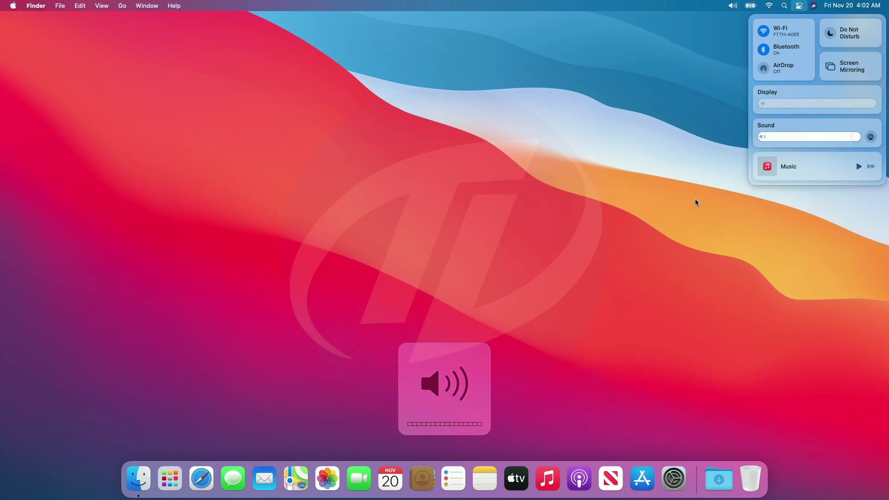
click(696, 199)
Check the available Wi-Fi networks and the battery status from the menu bar
click(770, 7)
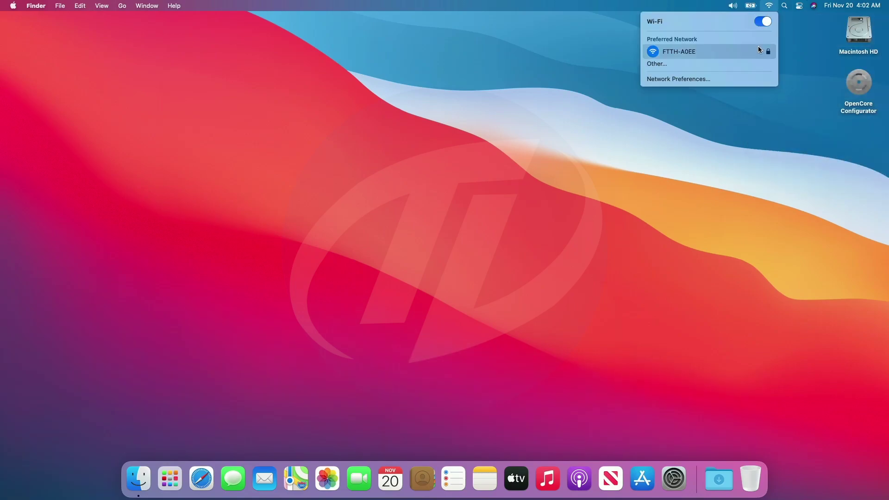
click(632, 40)
click(751, 6)
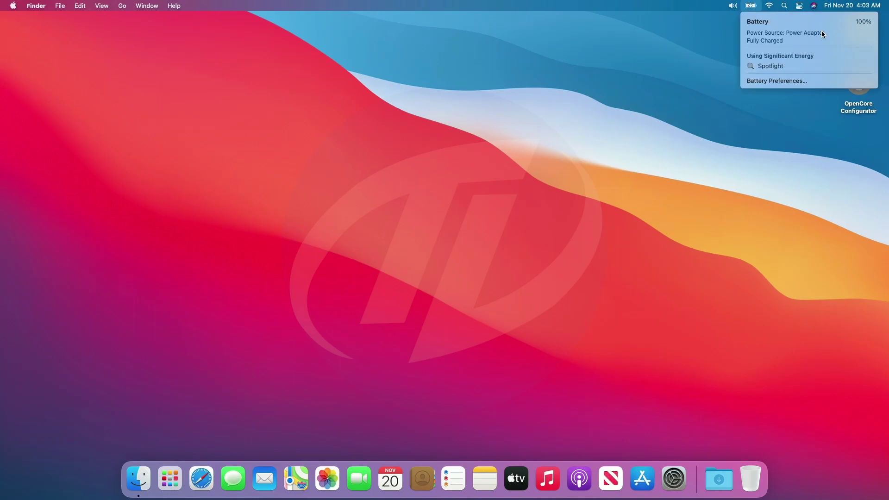
click(693, 44)
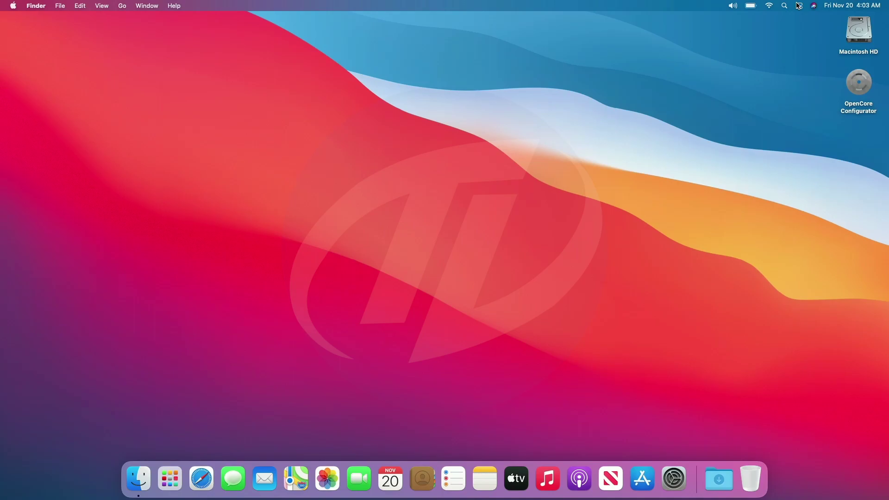
click(751, 6)
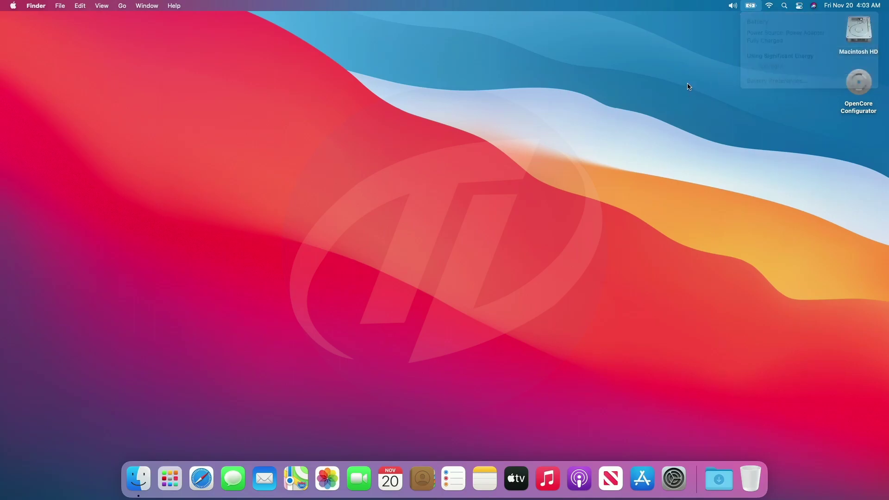
Switch sound output to NU Starboy 3 and set volume to about three quarters
click(732, 5)
drag(851, 33, 851, 55)
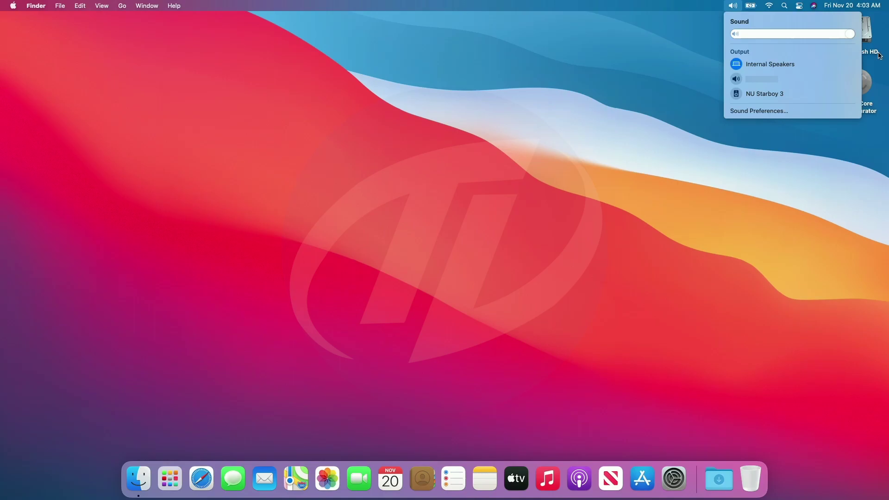
click(735, 80)
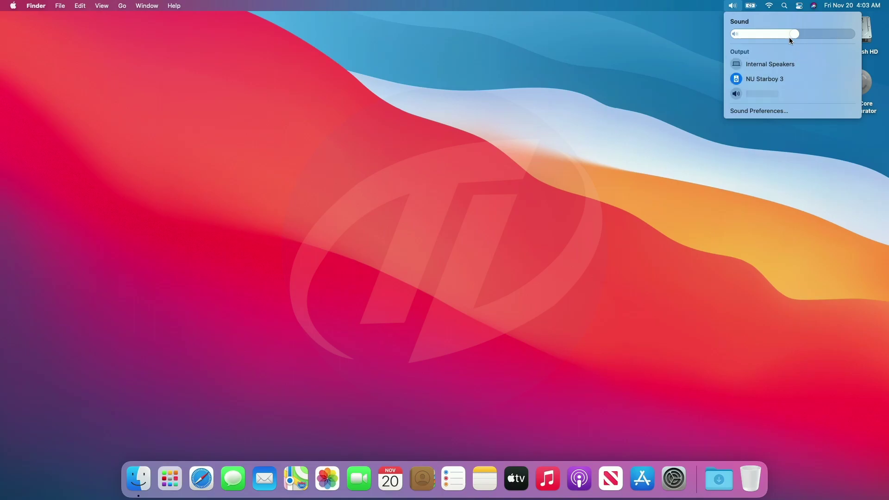
drag(789, 38, 854, 42)
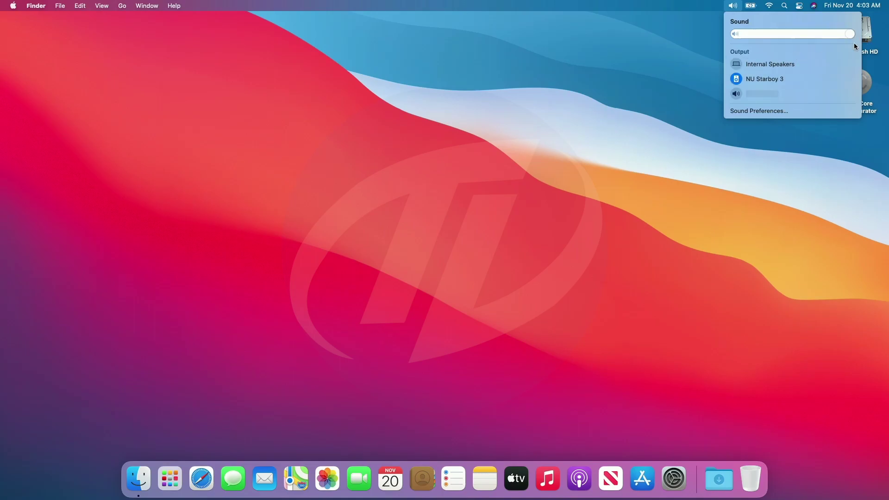
click(662, 118)
Launch Safari, open Google from Favorites and browse the Gmail page
click(201, 476)
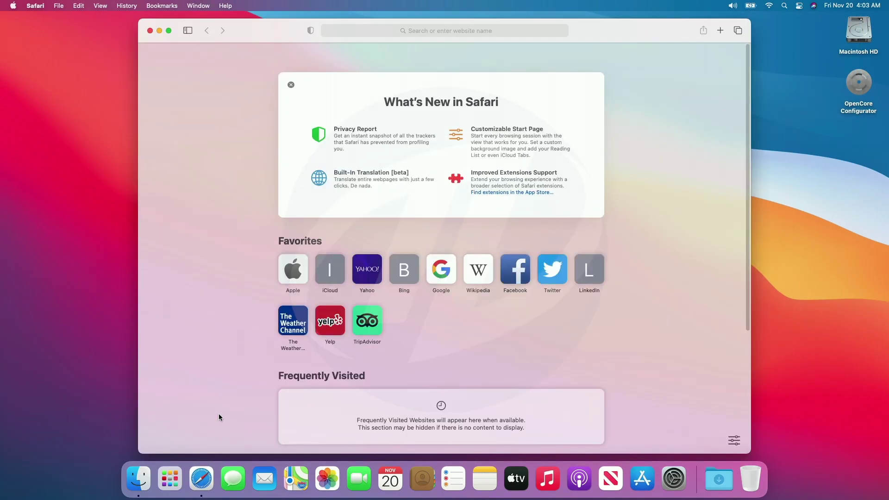
click(432, 273)
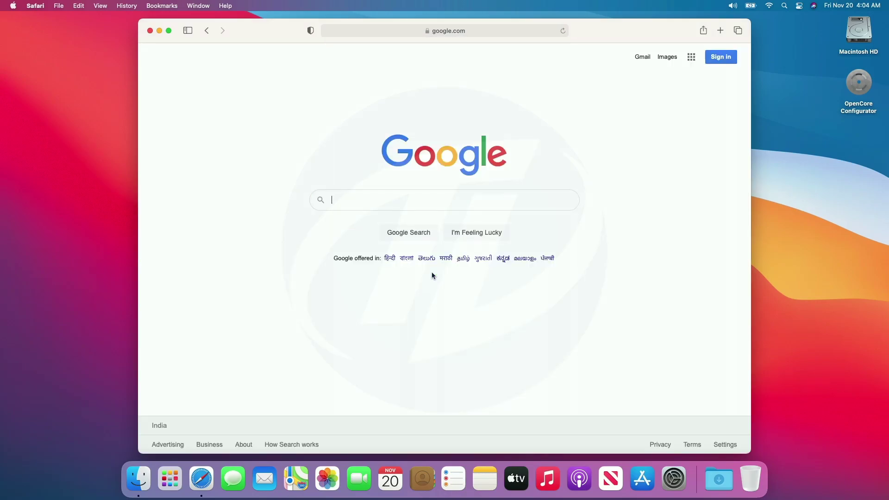
click(649, 59)
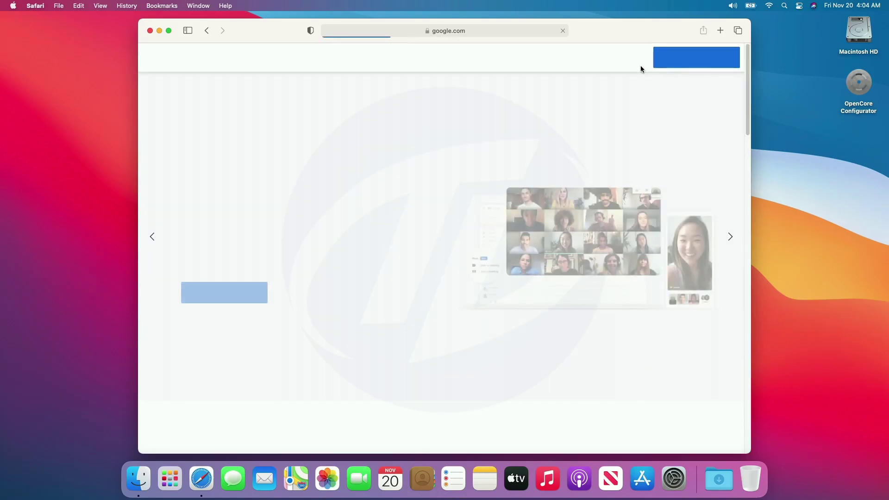
scroll(633, 86, down, 10)
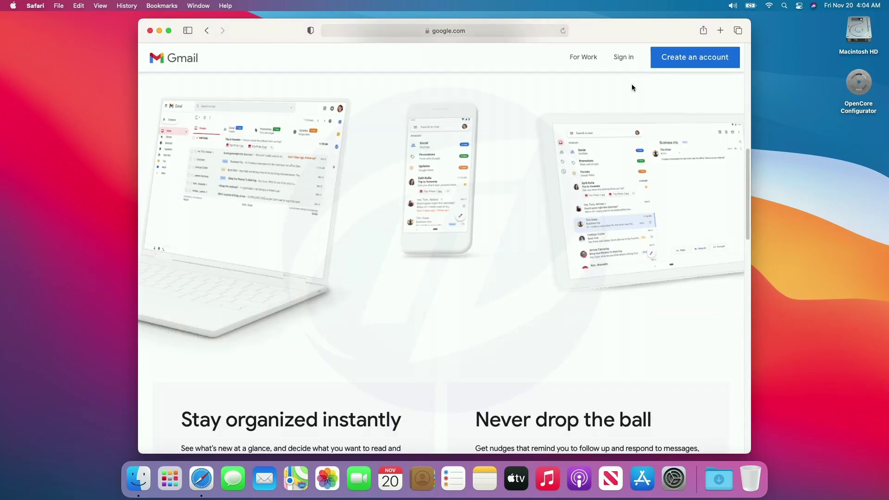
scroll(631, 84, down, 10)
scroll(631, 84, up, 15)
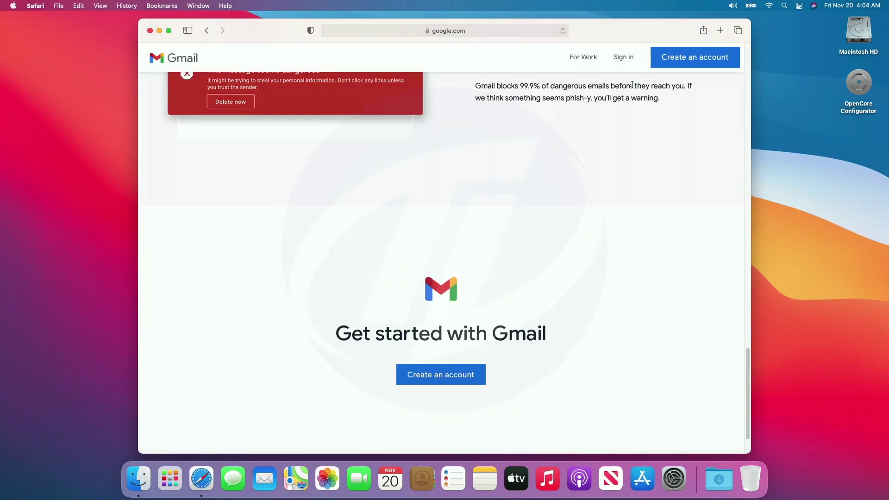
scroll(631, 84, up, 5)
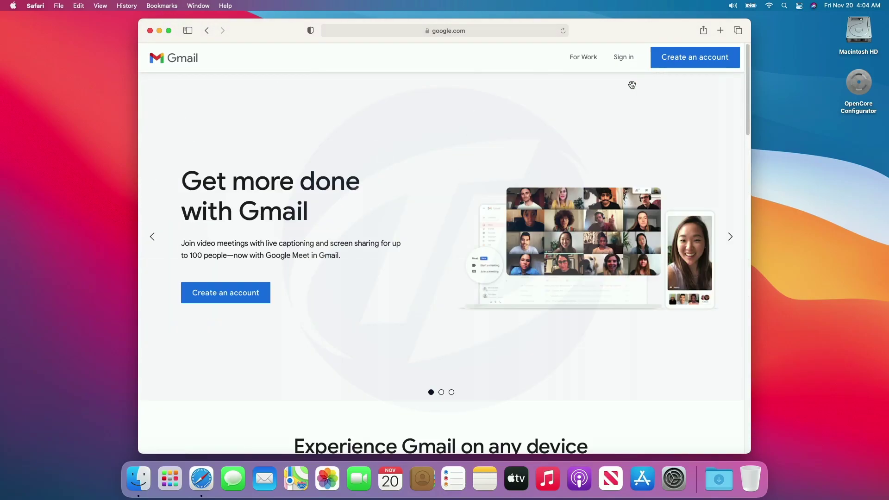
click(207, 32)
click(210, 34)
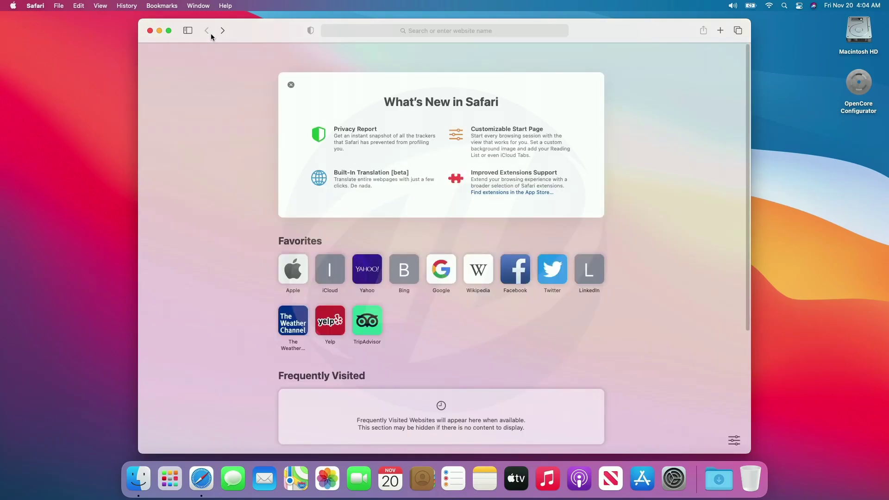
Open apple.com from Favorites, scroll through it, and quit Safari
click(295, 272)
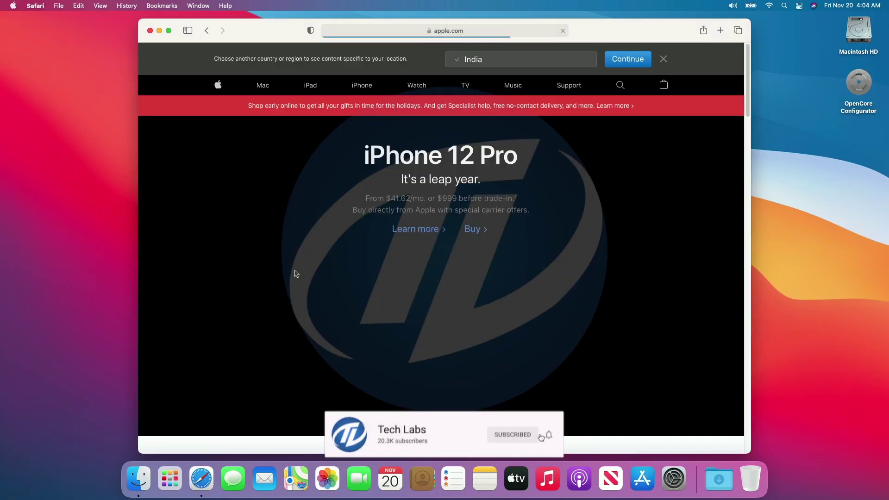
scroll(294, 274, down, 5)
scroll(294, 274, down, 15)
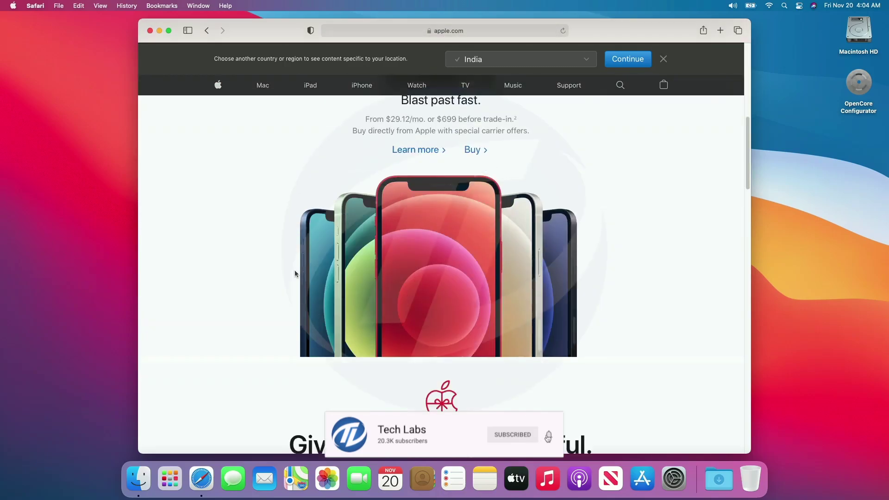
scroll(294, 274, down, 10)
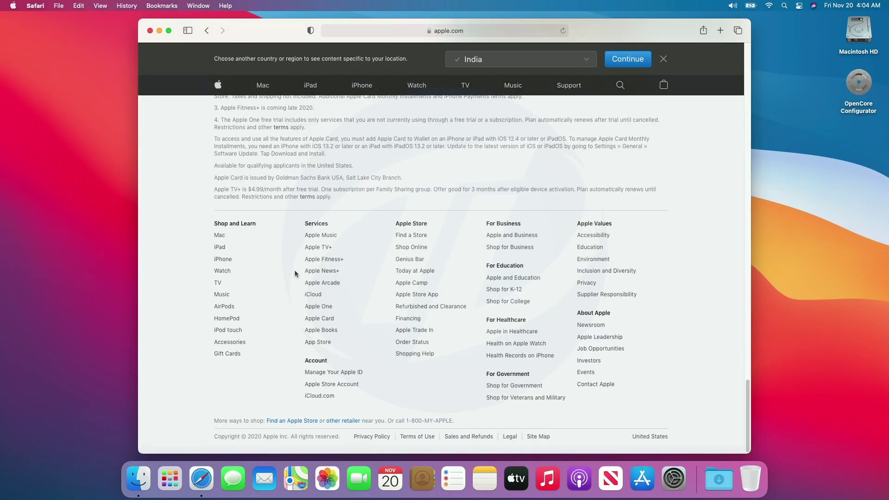
scroll(295, 274, up, 20)
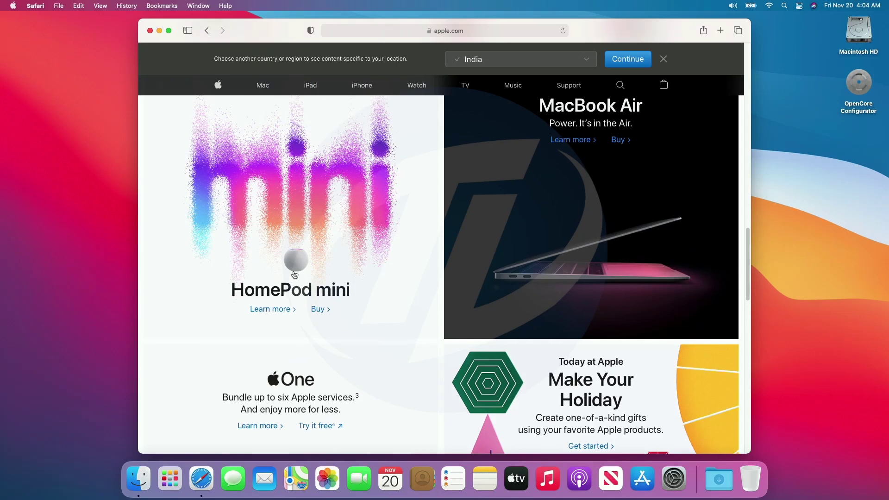
scroll(296, 274, up, 10)
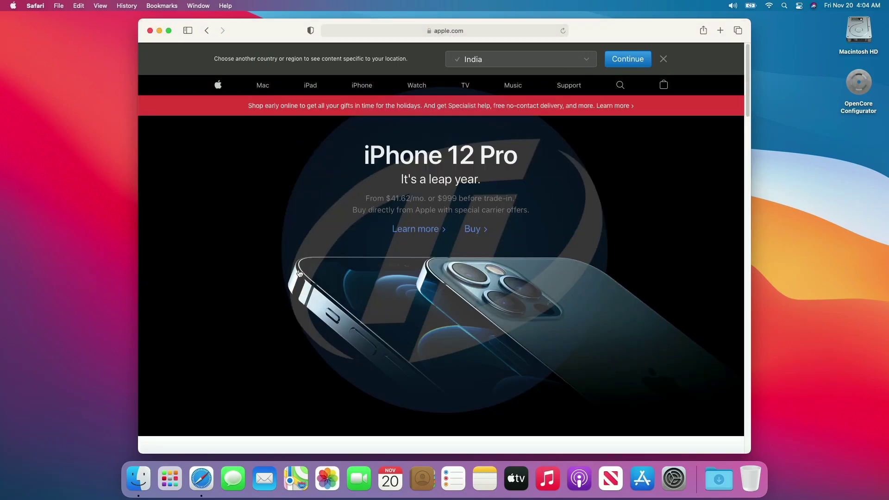
click(37, 5)
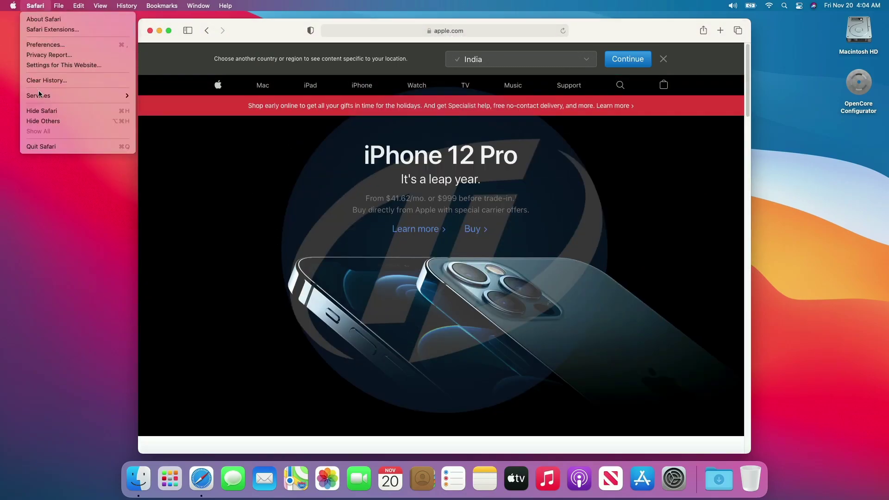
click(55, 147)
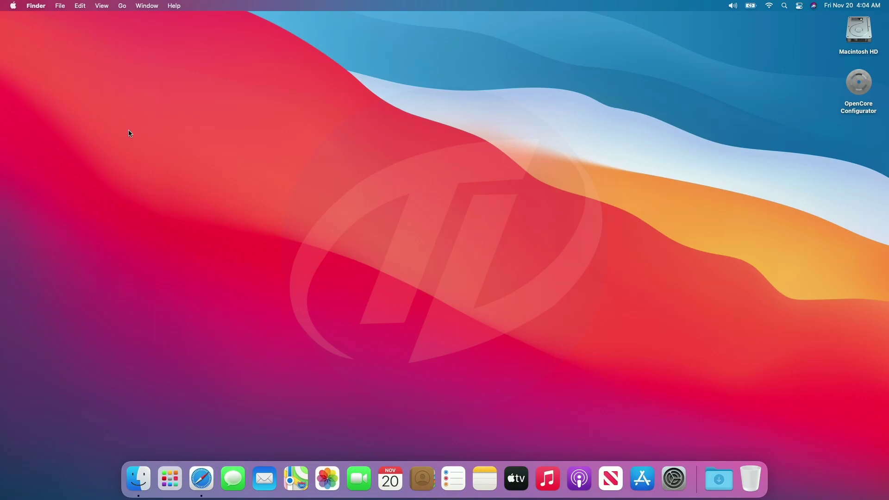
Sleep the Mac, wake it, log back in, and open About This Mac
click(13, 6)
click(39, 89)
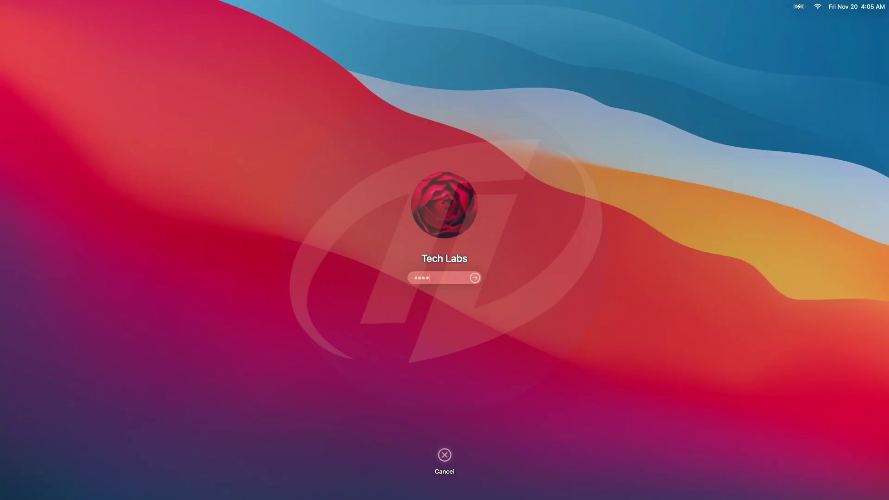
key(Return)
click(2, 3)
click(28, 19)
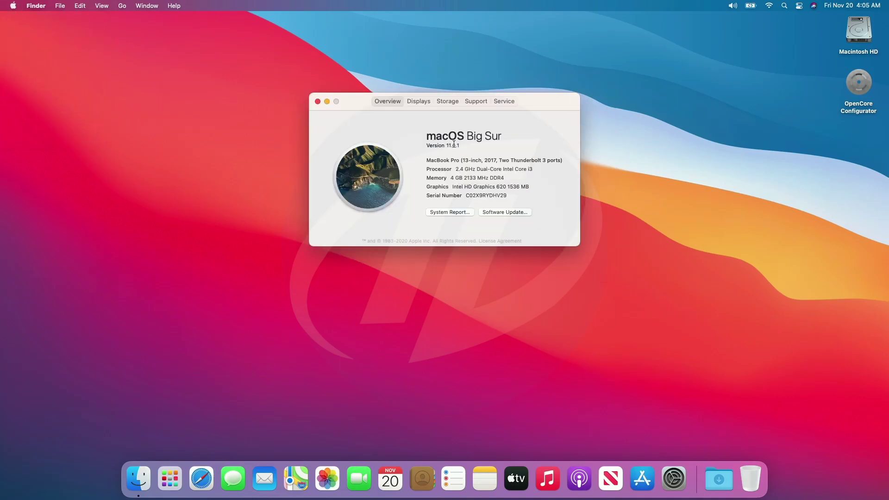
Highlight the version, model, processor, memory, graphics and serial number lines in Overview
click(454, 146)
drag(481, 146, 449, 146)
click(490, 161)
triple_click(490, 161)
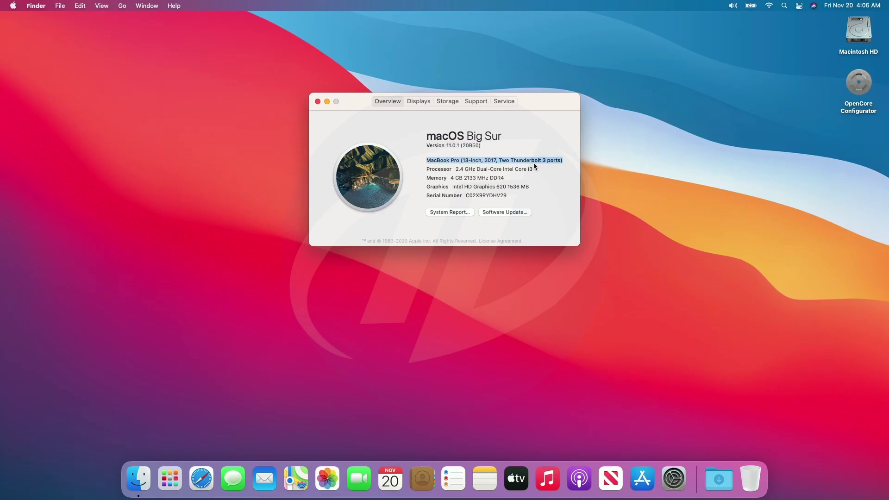
triple_click(485, 167)
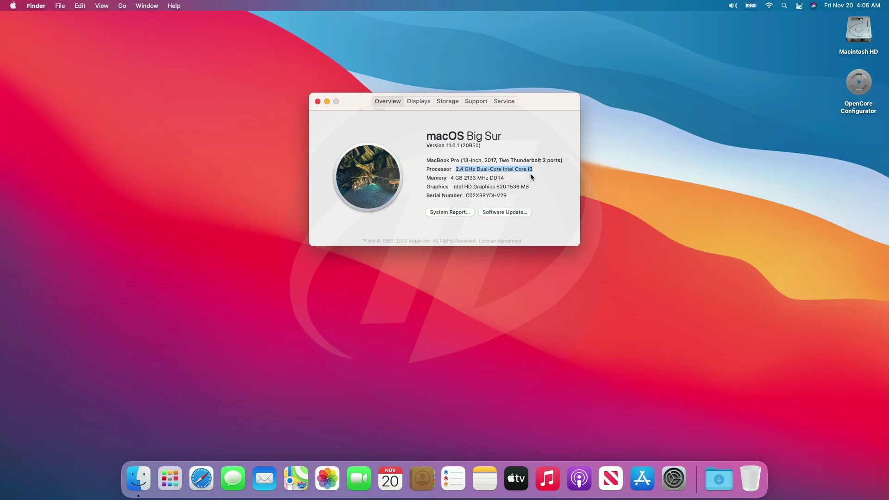
drag(464, 178, 475, 180)
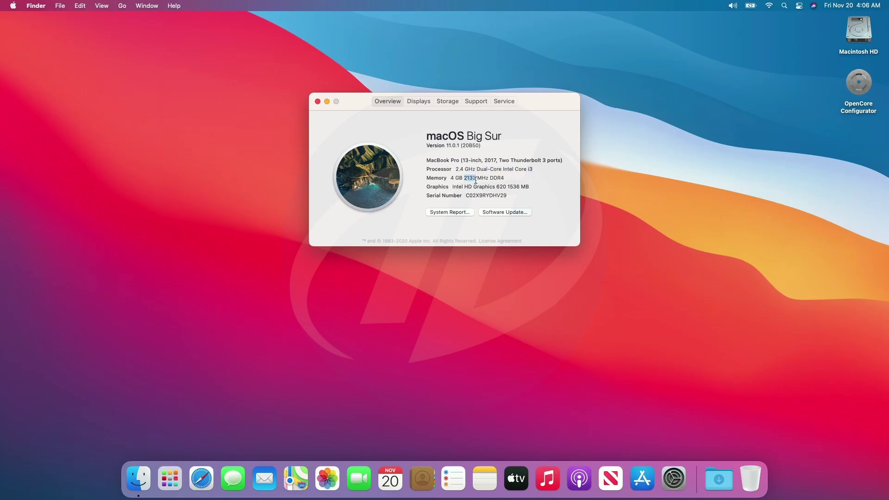
triple_click(475, 181)
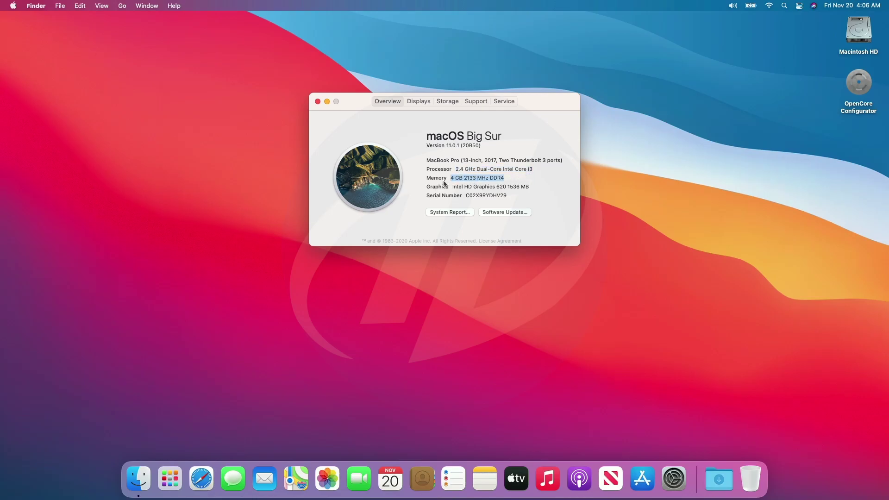
triple_click(499, 187)
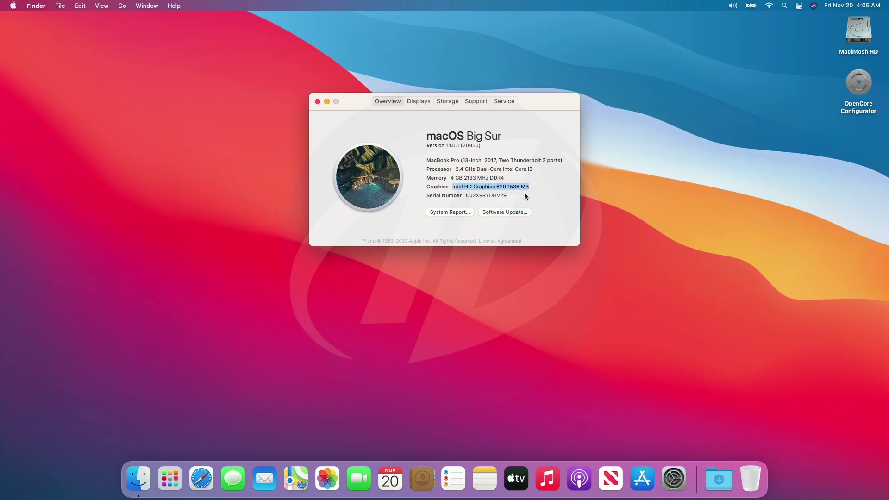
triple_click(486, 195)
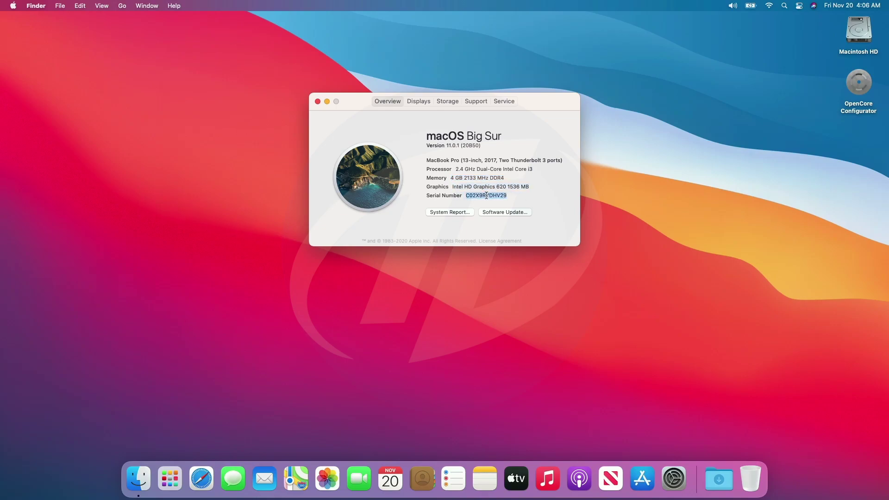
click(483, 195)
Review the Displays, Storage, Support and Service tabs, then open the System Report
click(418, 102)
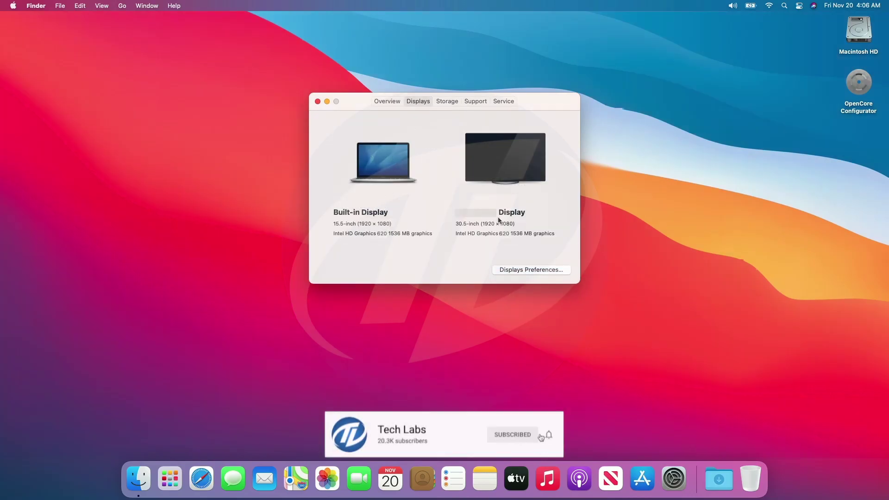
click(446, 101)
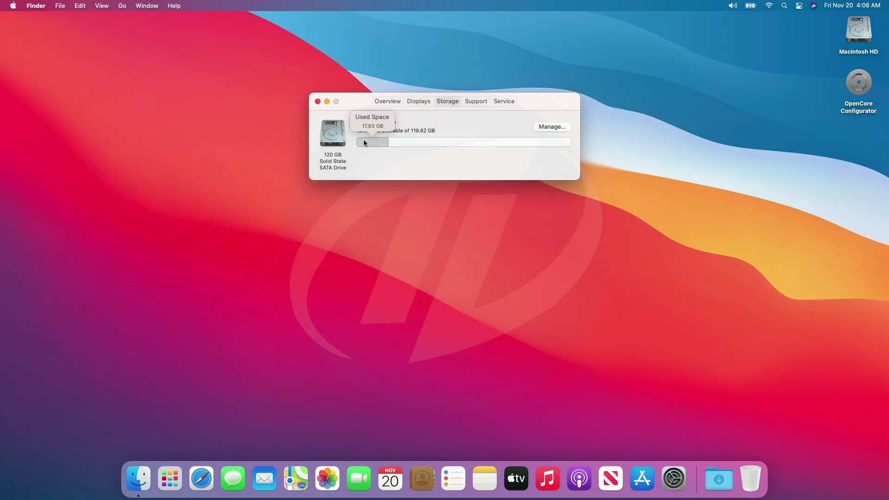
mouse_move(376, 144)
click(476, 101)
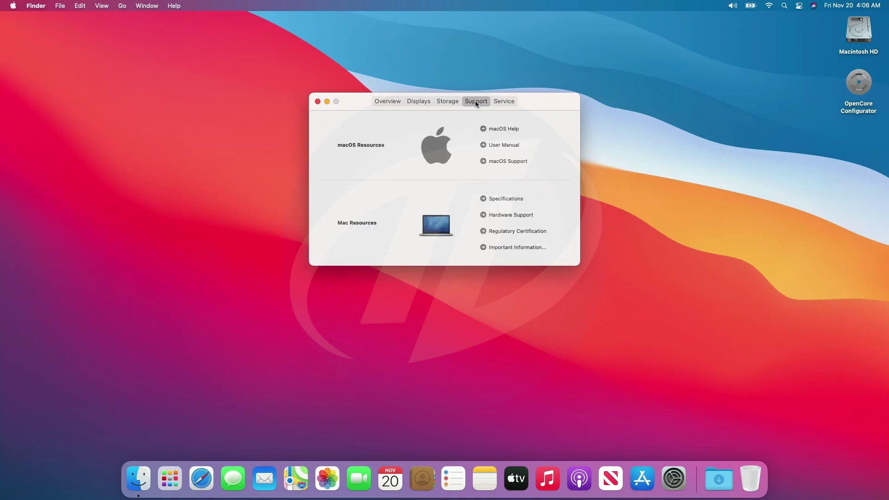
click(504, 101)
click(395, 100)
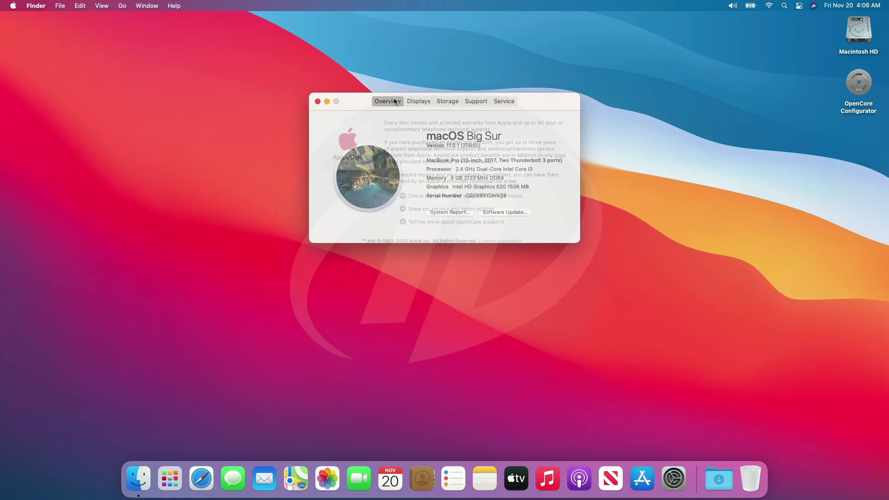
click(438, 212)
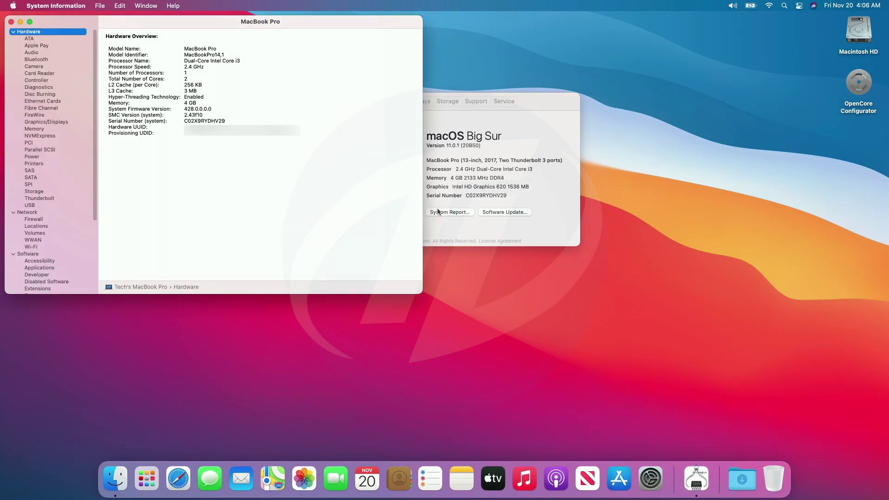
Review the Audio, Bluetooth, Graphics/Displays, Memory, SATA, Storage, USB, Network and Wi-Fi reports
click(39, 51)
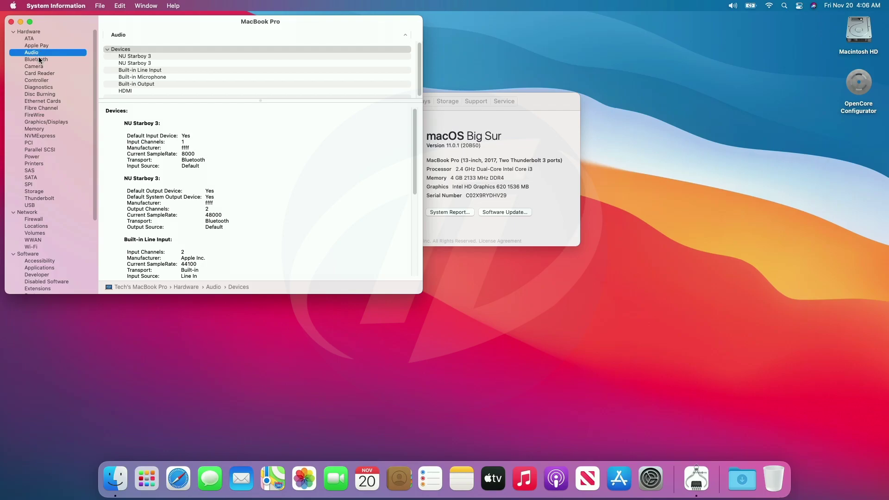
click(39, 59)
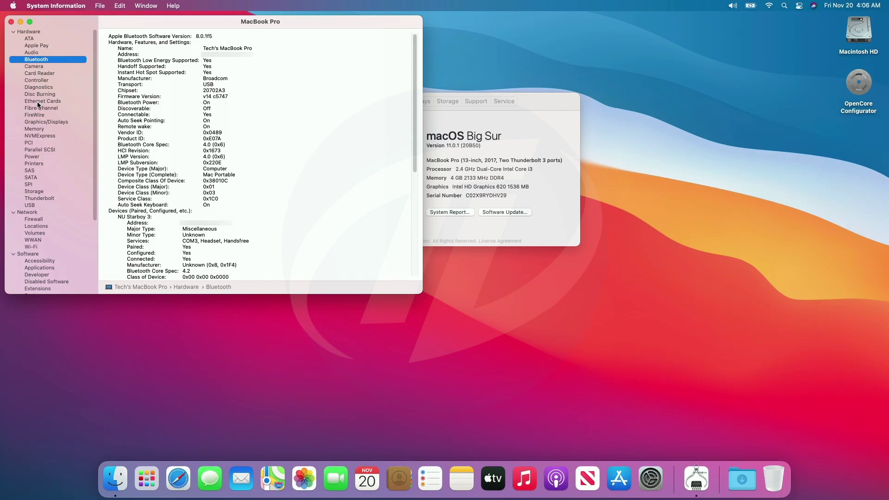
click(36, 123)
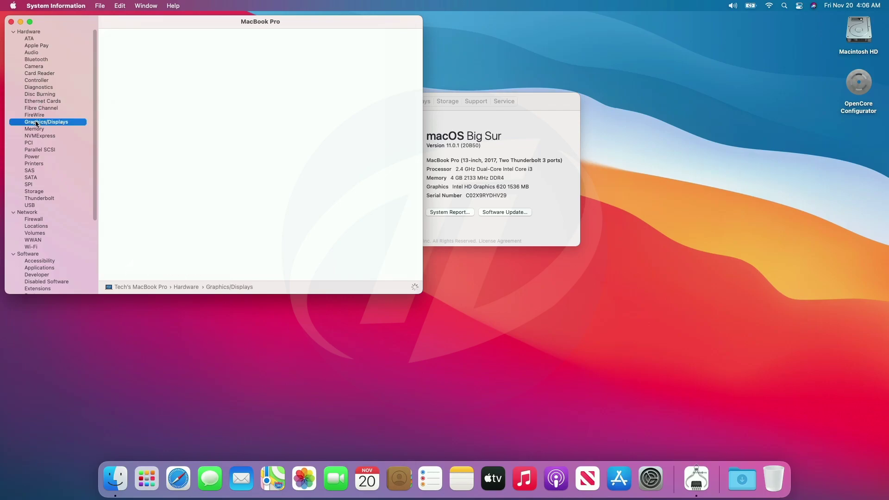
click(35, 129)
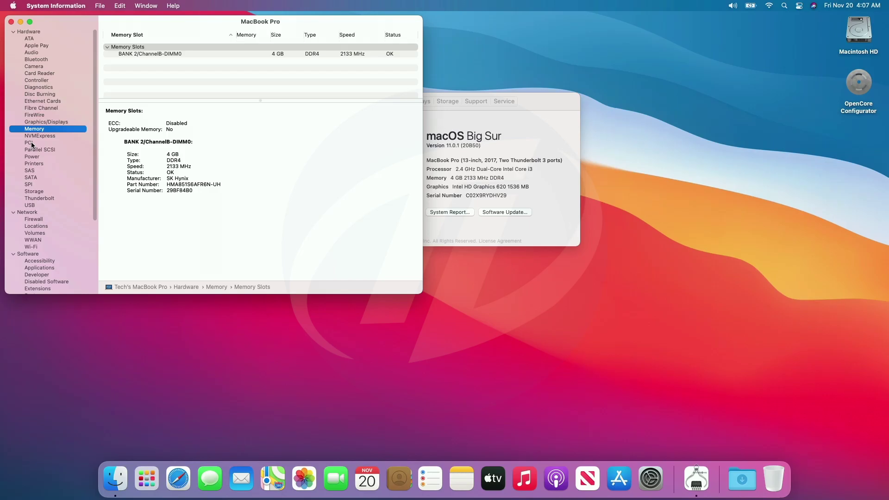
click(34, 178)
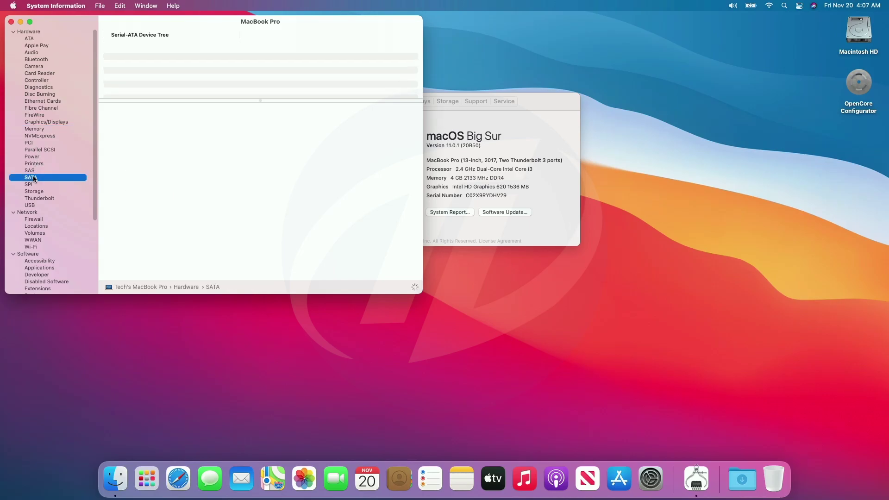
click(41, 192)
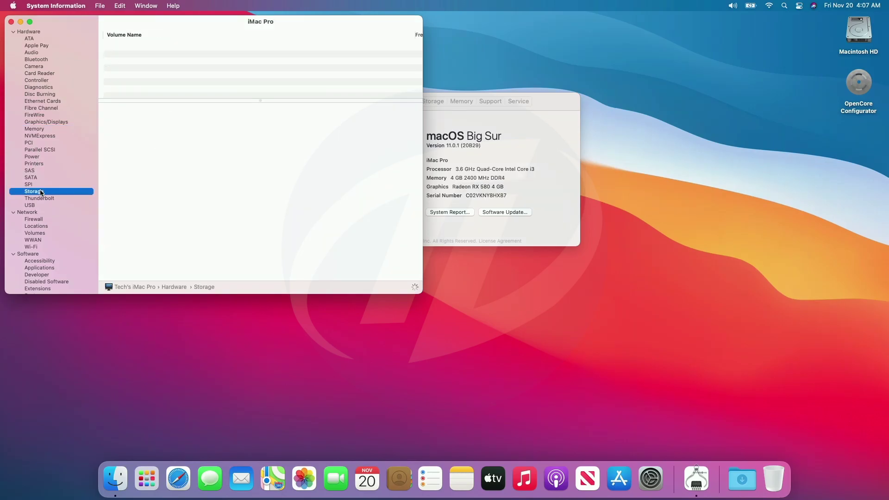
click(41, 206)
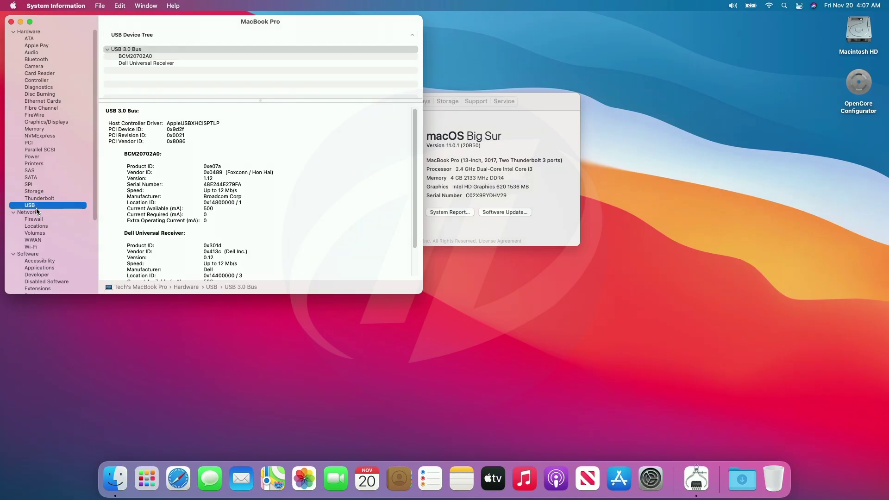
click(36, 212)
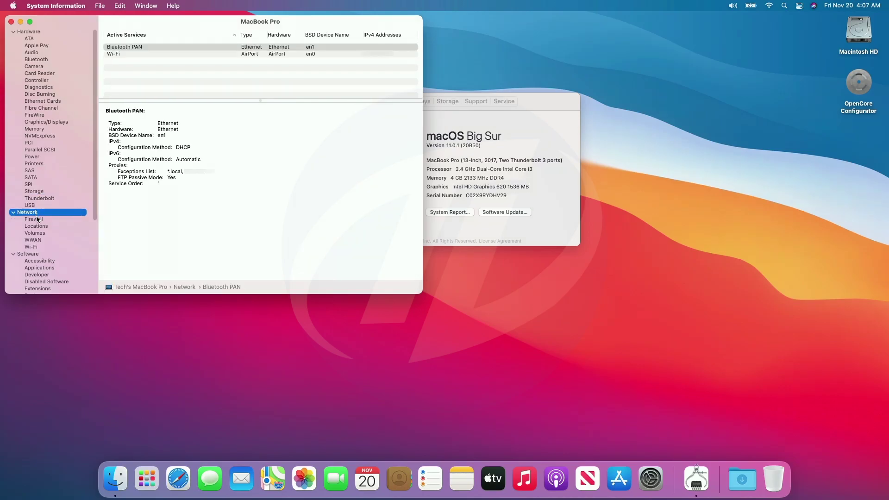
click(40, 246)
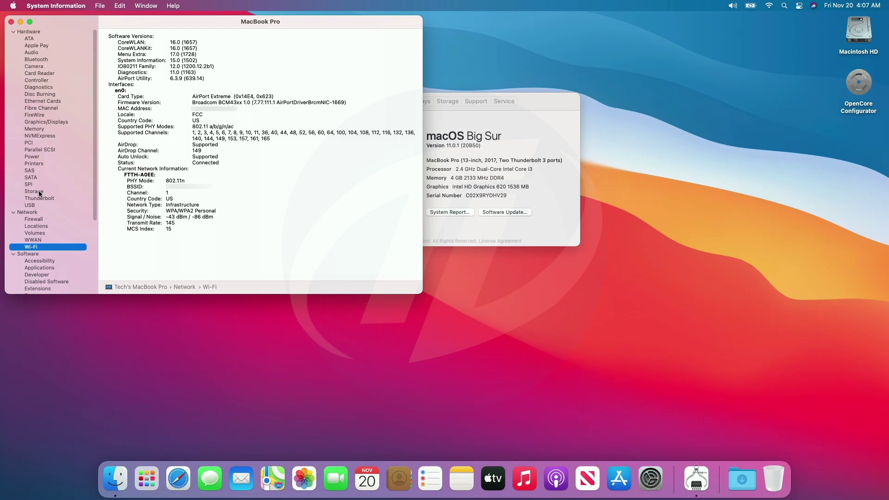
click(12, 21)
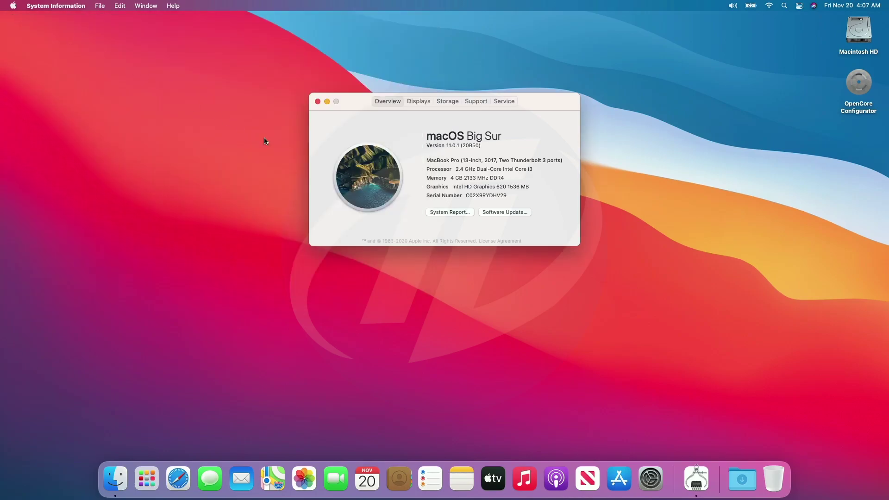